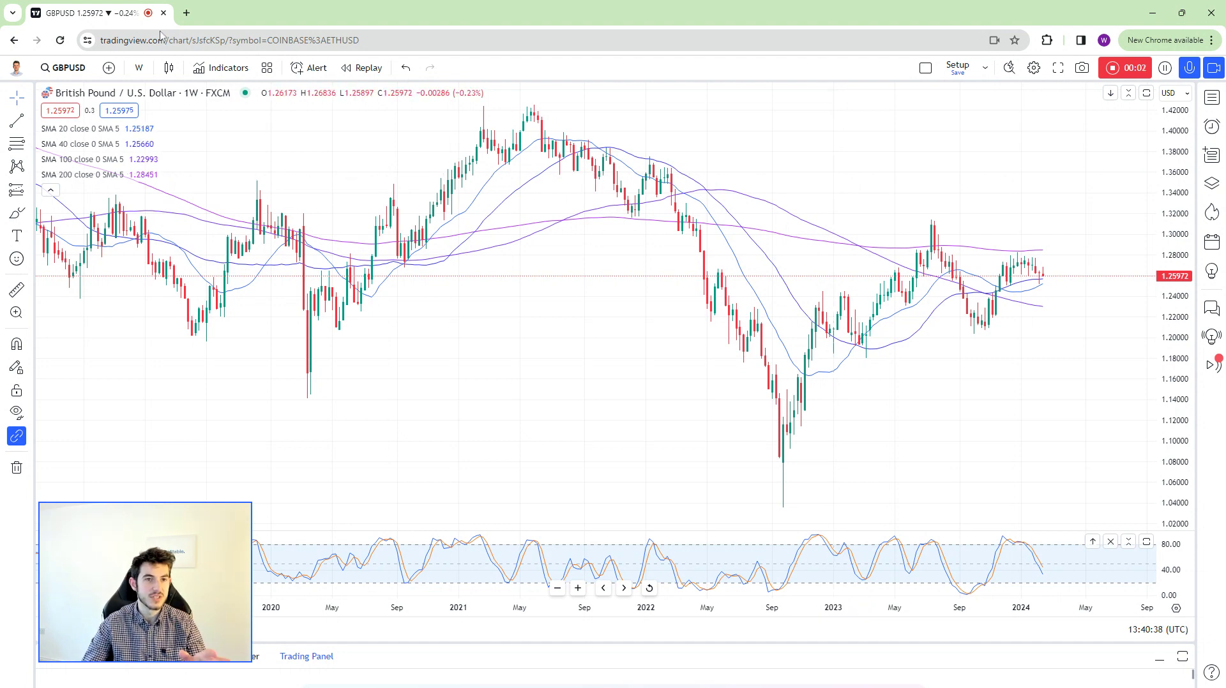
Step: View the GBPUSD chart on the 1-day timeframe and return it to the 1-week timeframe
left_click(139, 68)
left_click(153, 385)
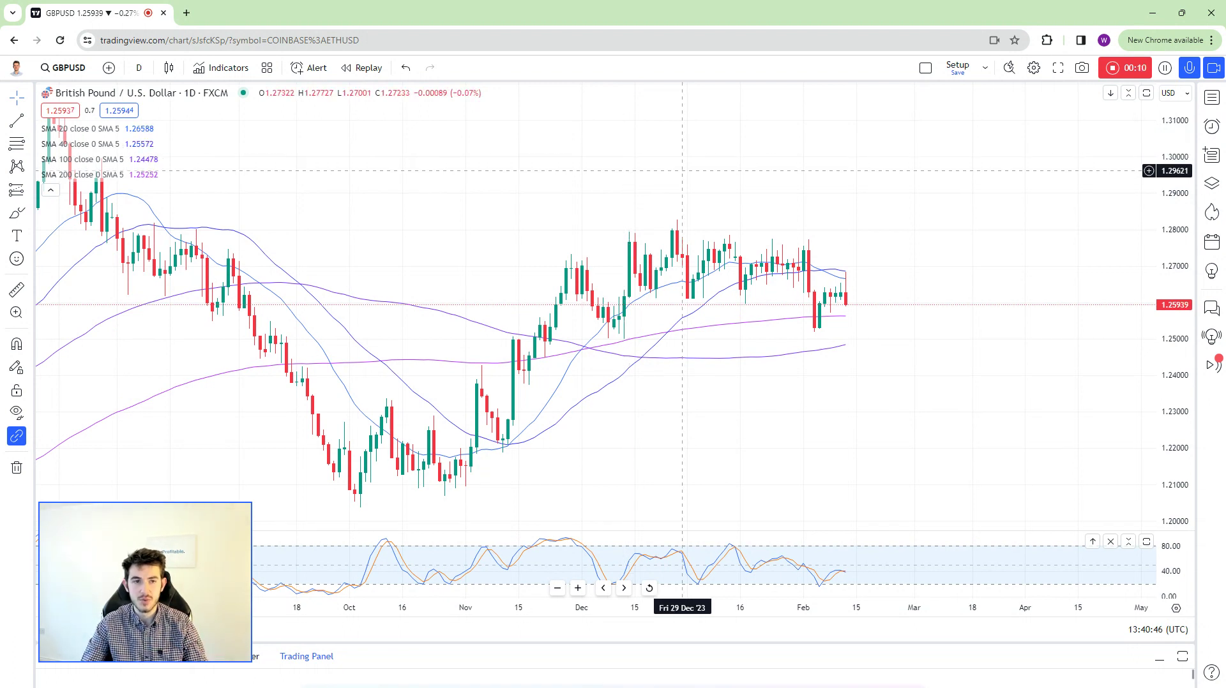
left_click(139, 69)
left_click(151, 406)
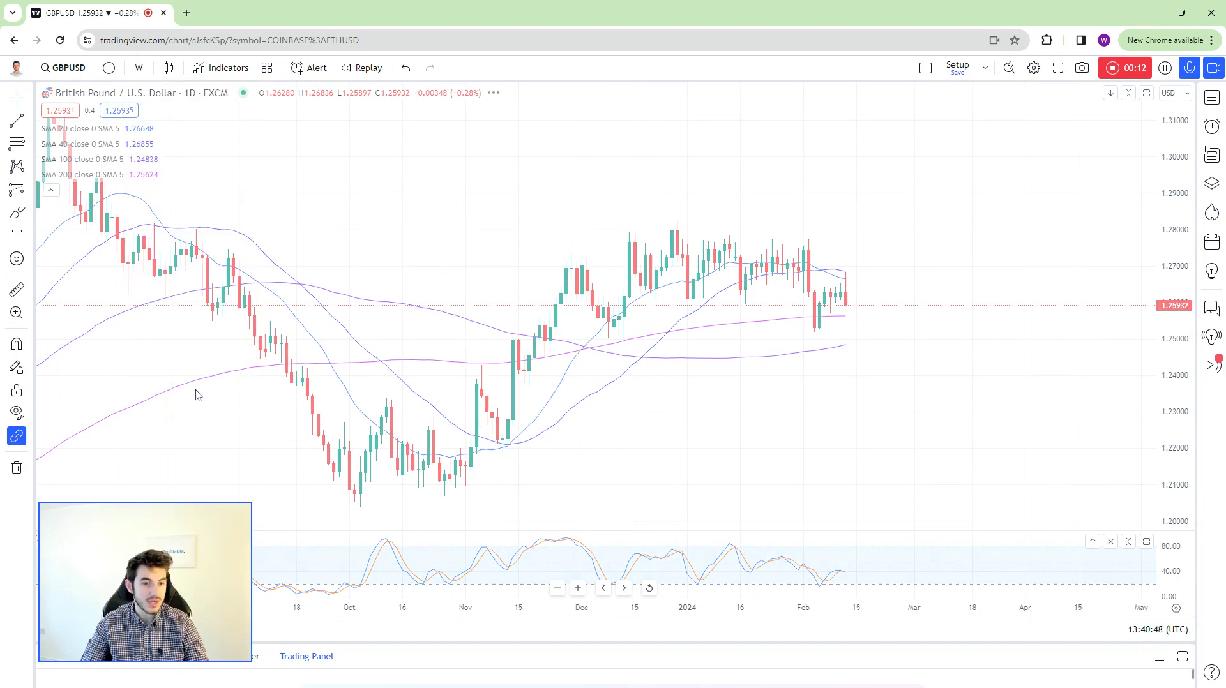
Step: Switch the GBPUSD chart to the 1-hour timeframe with the latest candles in view
left_click(139, 68)
left_click(149, 281)
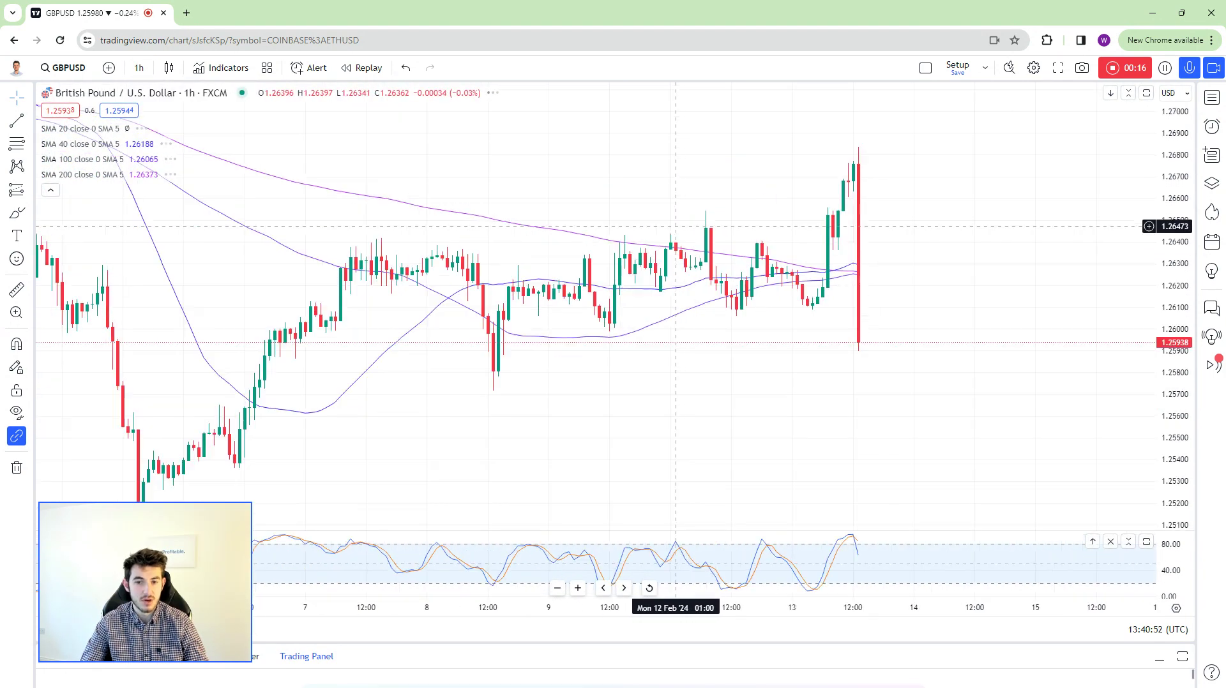
left_click_drag(888, 313, 647, 329)
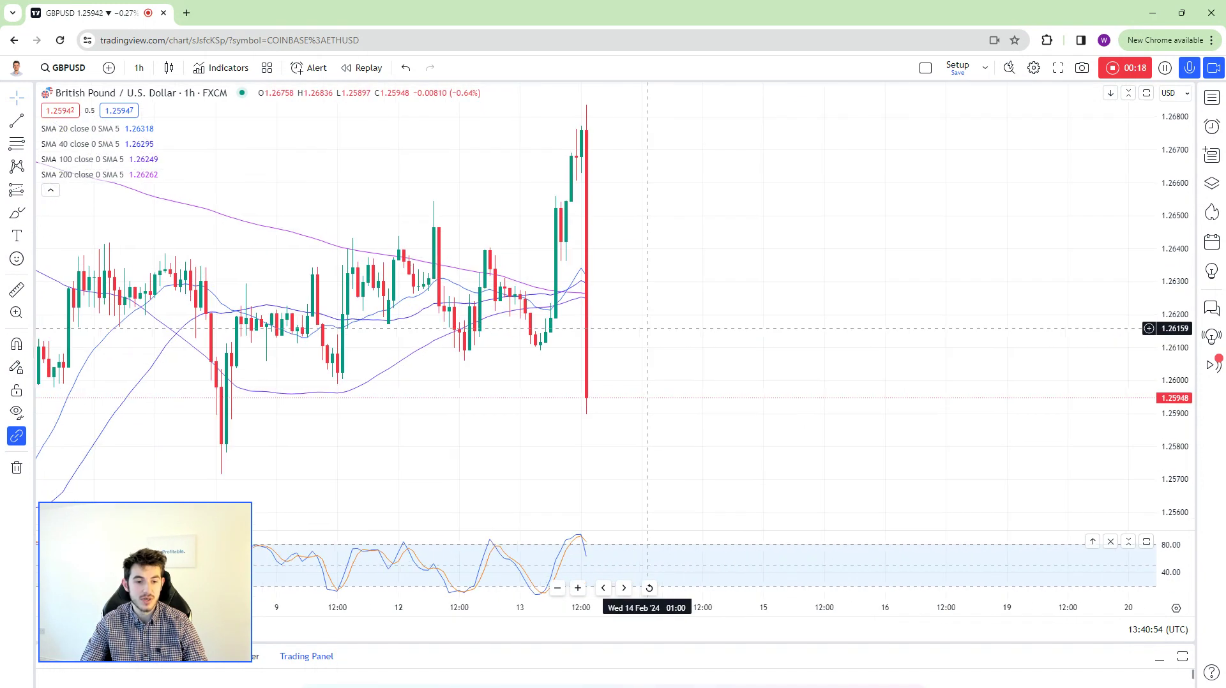
scroll(646, 328, "down", 3)
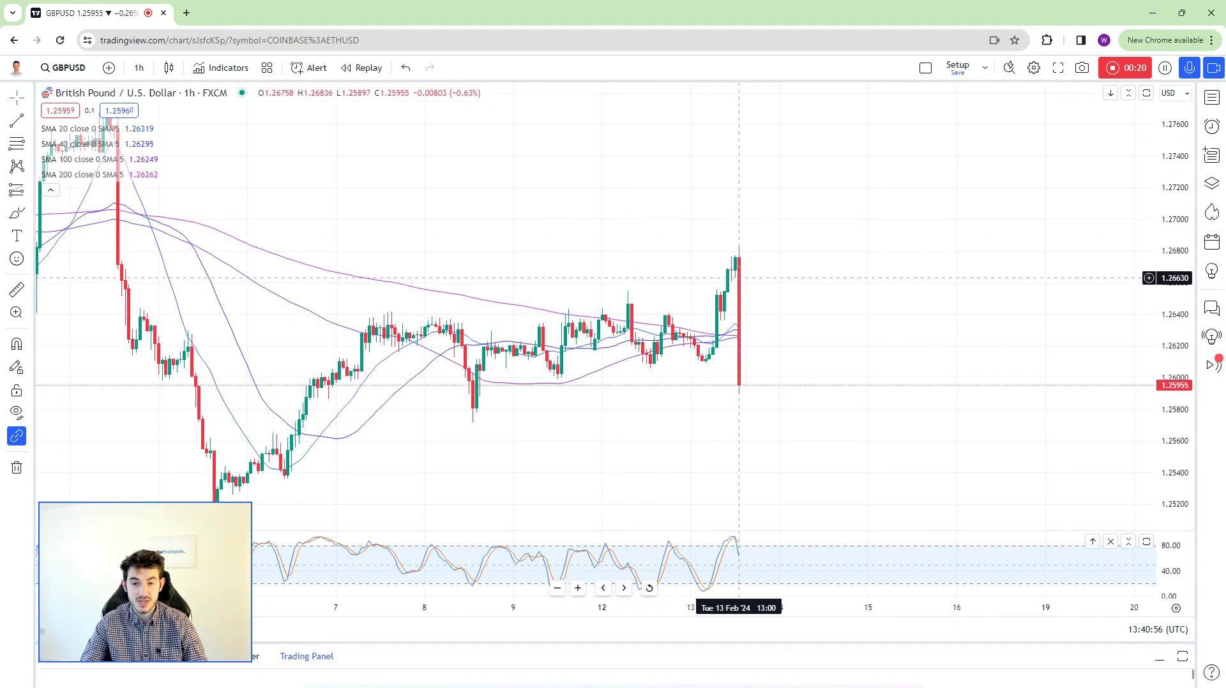
Step: Draw a wide, flat ellipse over the support zone at about 1.2590, spanning the latest candle and the earlier lows
left_click(30, 215)
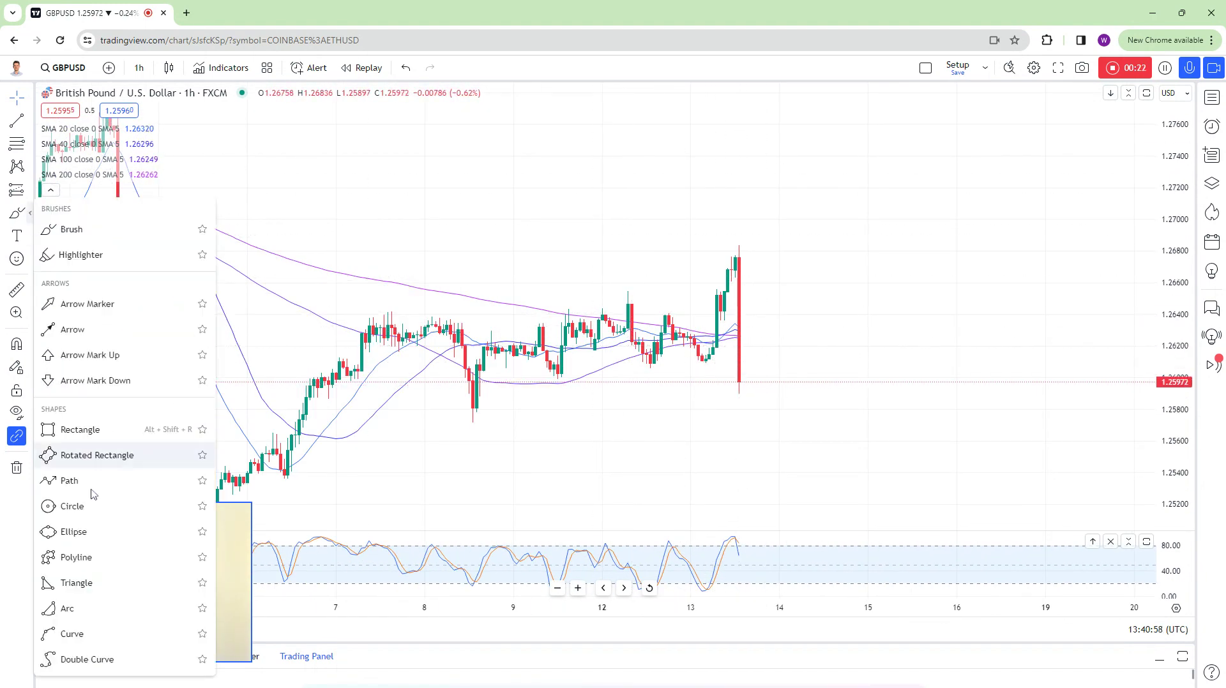
left_click(70, 533)
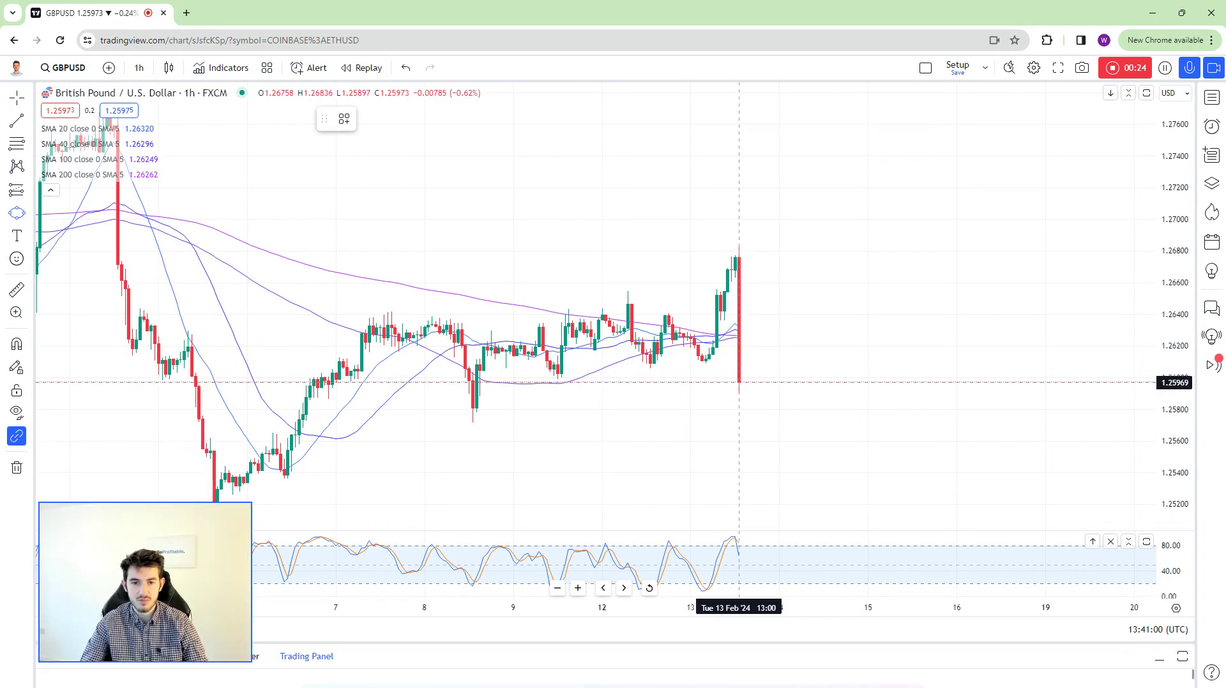
left_click(739, 399)
left_click(276, 393)
left_click_drag(546, 287, 320, 242)
left_click_drag(615, 211, 703, 205)
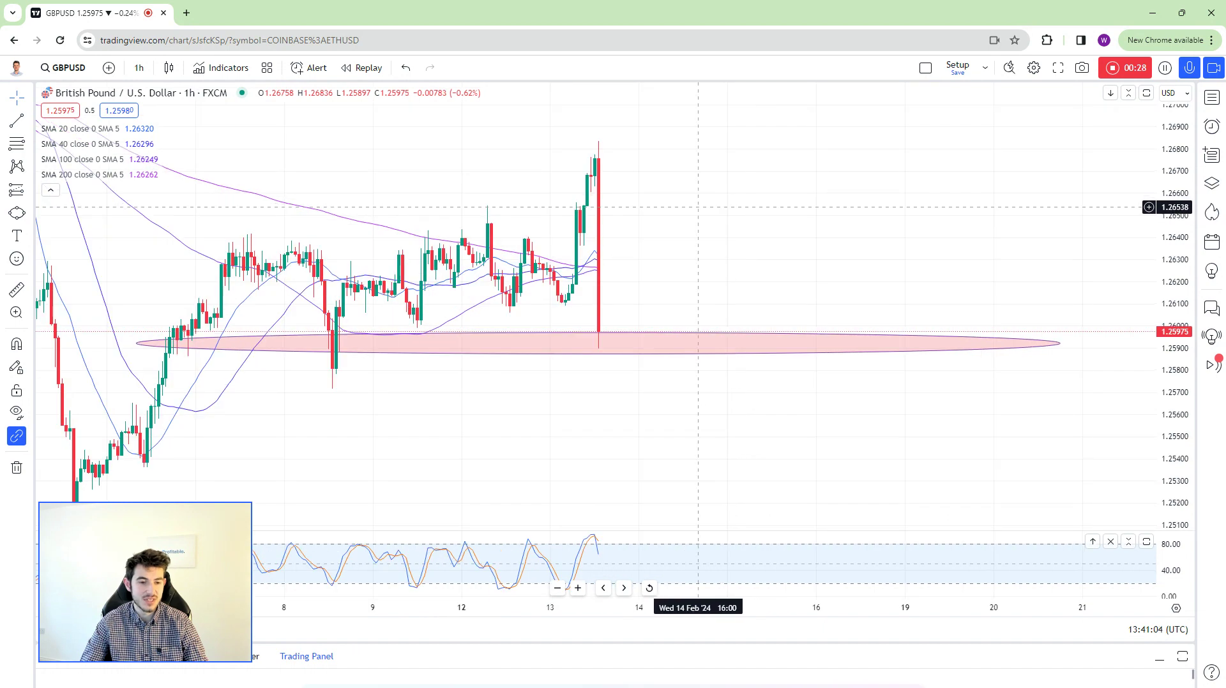
Step: Examine how the earlier price action on the 1-hour chart relates to the ellipse zone
scroll(699, 205, "down", 2)
left_click_drag(330, 390, 264, 390)
left_click_drag(495, 221, 593, 220)
scroll(594, 221, "down", 3)
left_click_drag(579, 392, 489, 394)
left_click_drag(717, 217, 607, 211)
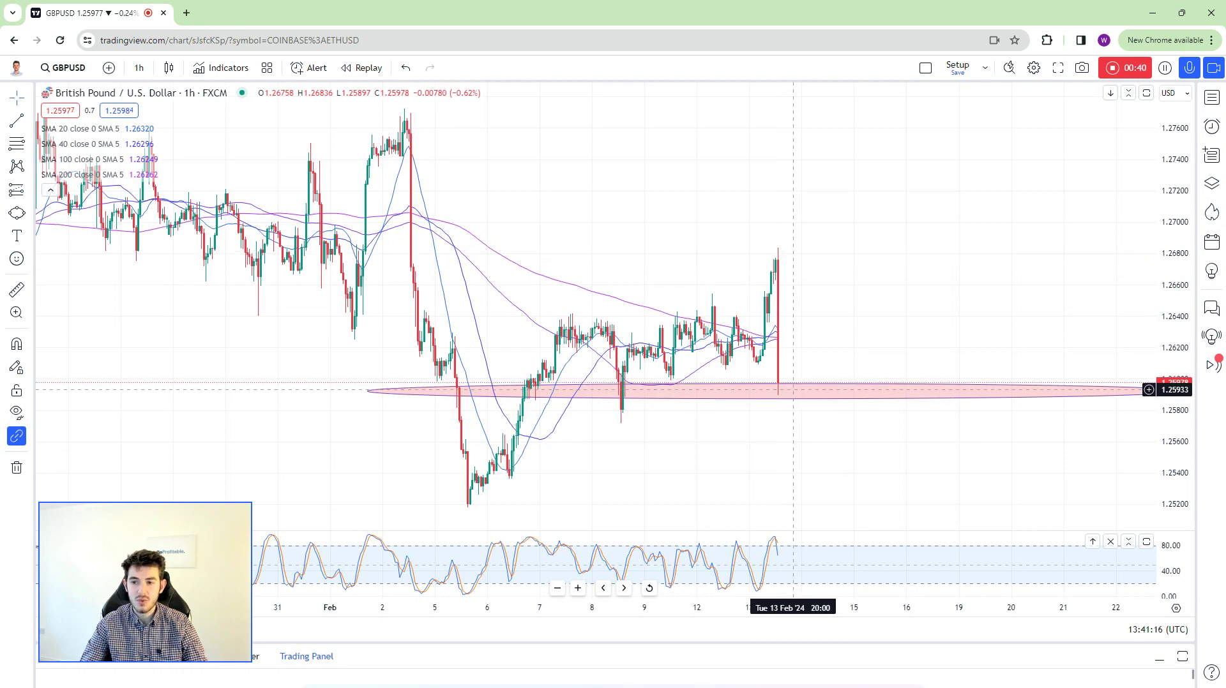
scroll(766, 255, "right", 4)
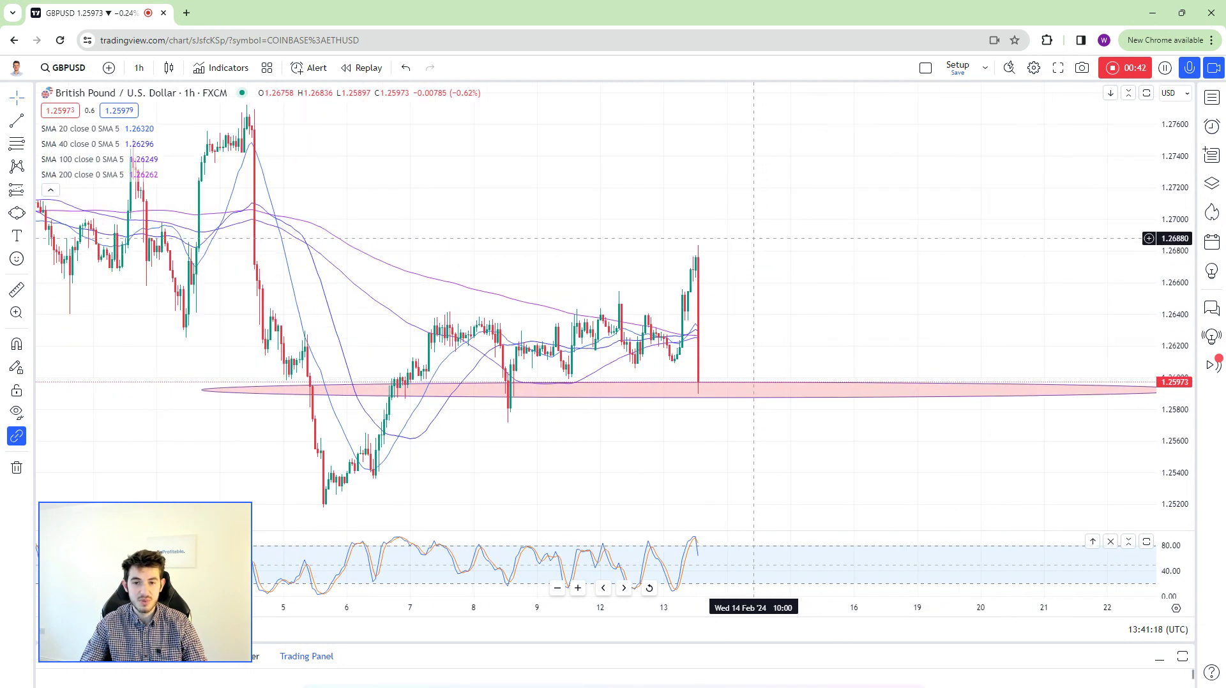
Step: Remove the drawings from the chart and switch it to the 4-hour timeframe
right_click(756, 244)
left_click(824, 506)
left_click(138, 68)
left_click(160, 339)
scroll(194, 335, "up", 5)
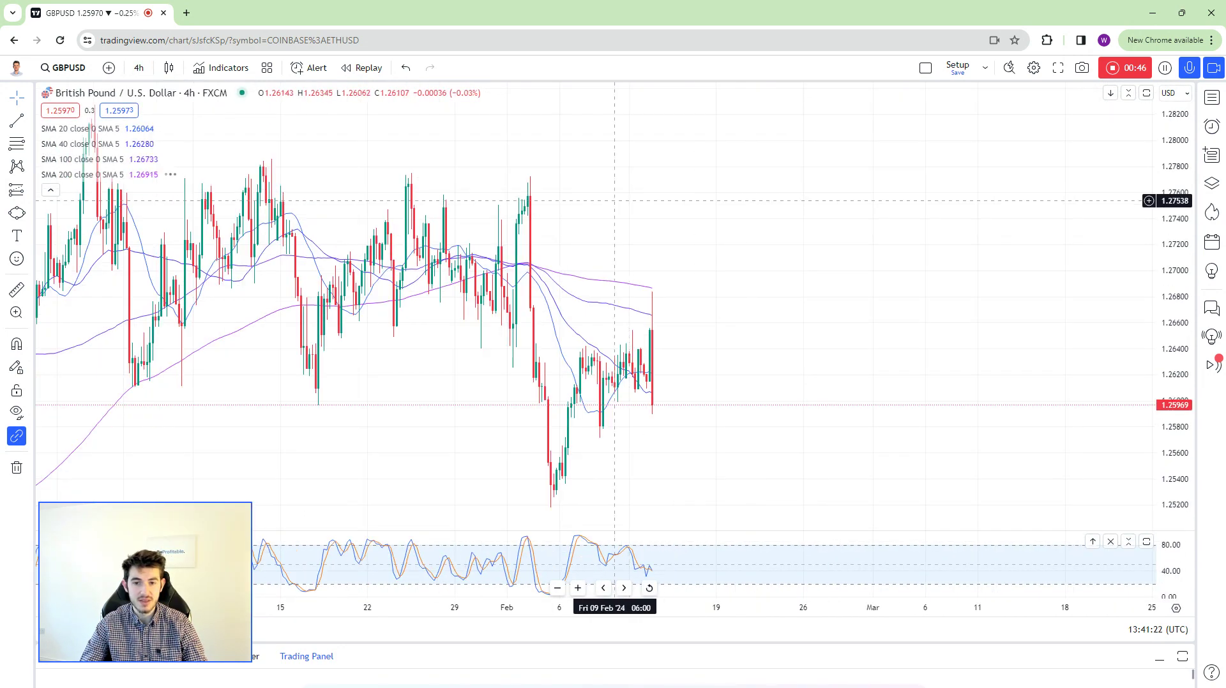
Step: Brush curved arcs under the latest candle's low and under the preceding swing low on the 4-hour chart
left_click(30, 217)
left_click(46, 229)
left_click_drag(648, 382, 701, 384)
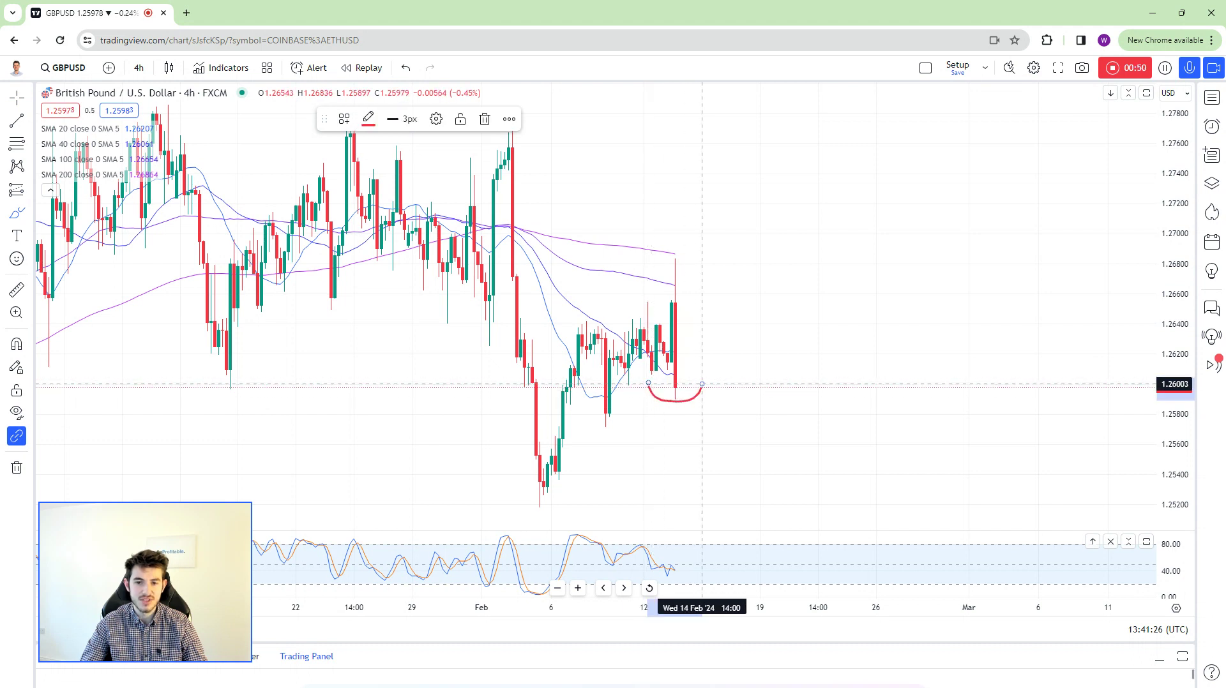
left_click(581, 411)
left_click(624, 406)
Step: Draw a rising trend line beneath the two marked lows, from about 1.2565 to about 1.2624
left_click(30, 218)
left_click(16, 121)
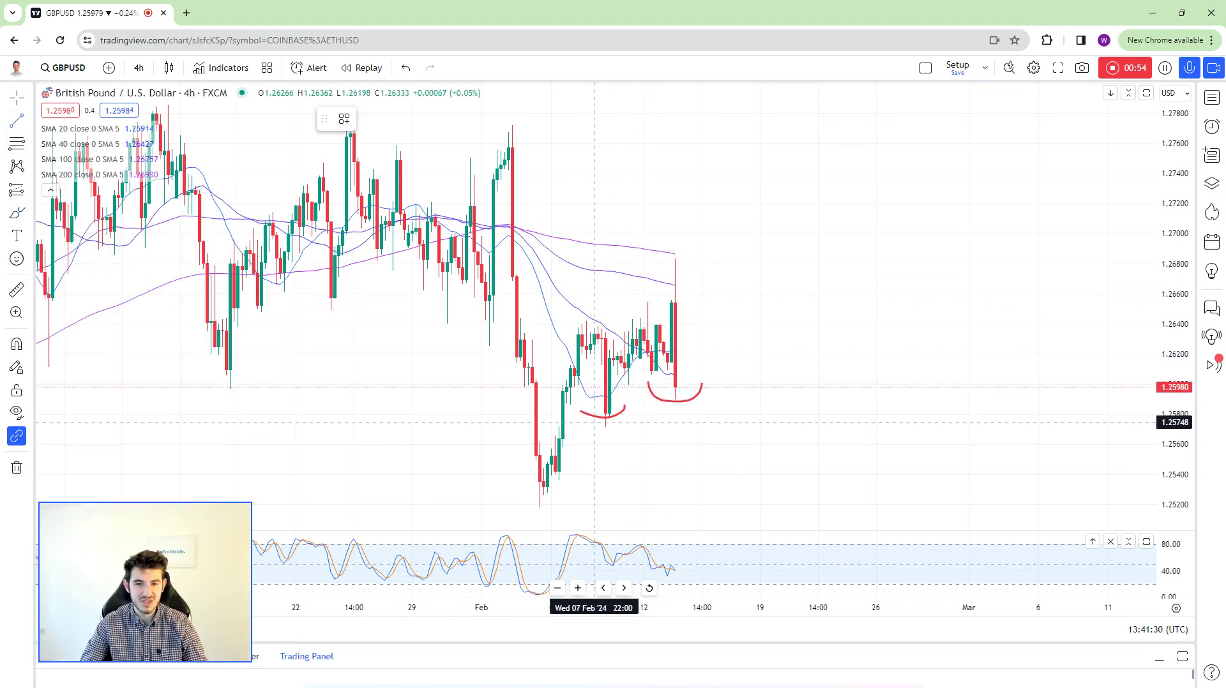
left_click(570, 437)
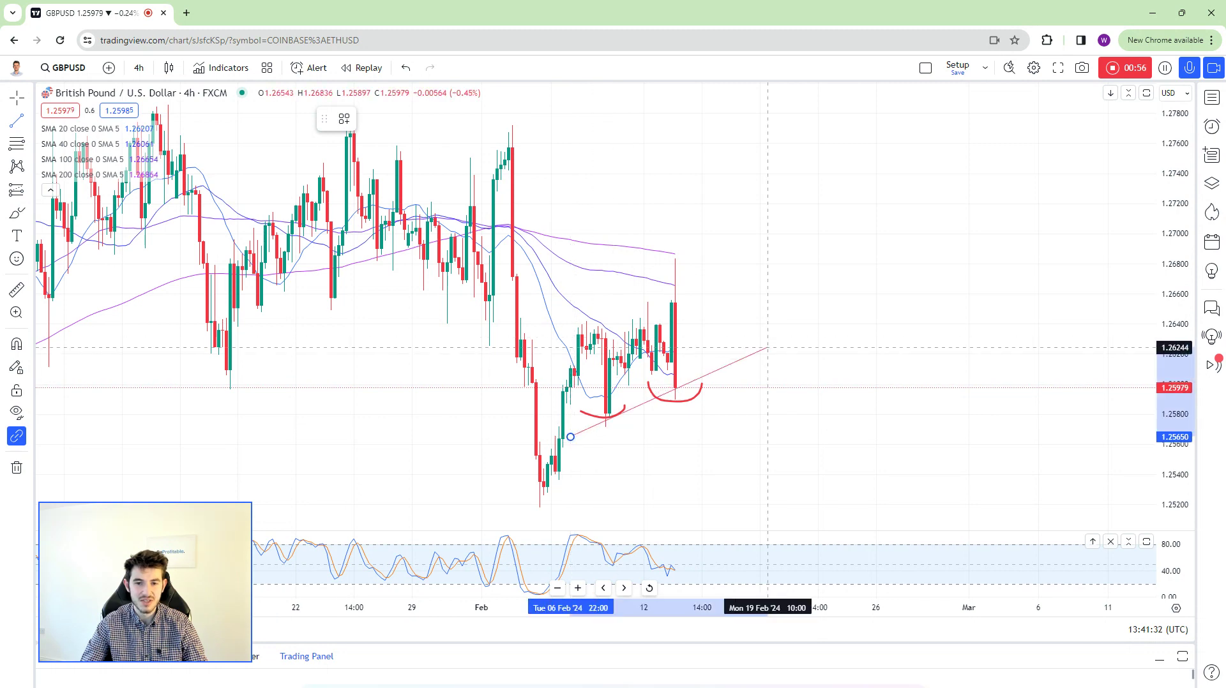
left_click(768, 347)
left_click(757, 397)
scroll(641, 411, "up", 2)
left_click_drag(762, 337, 891, 258)
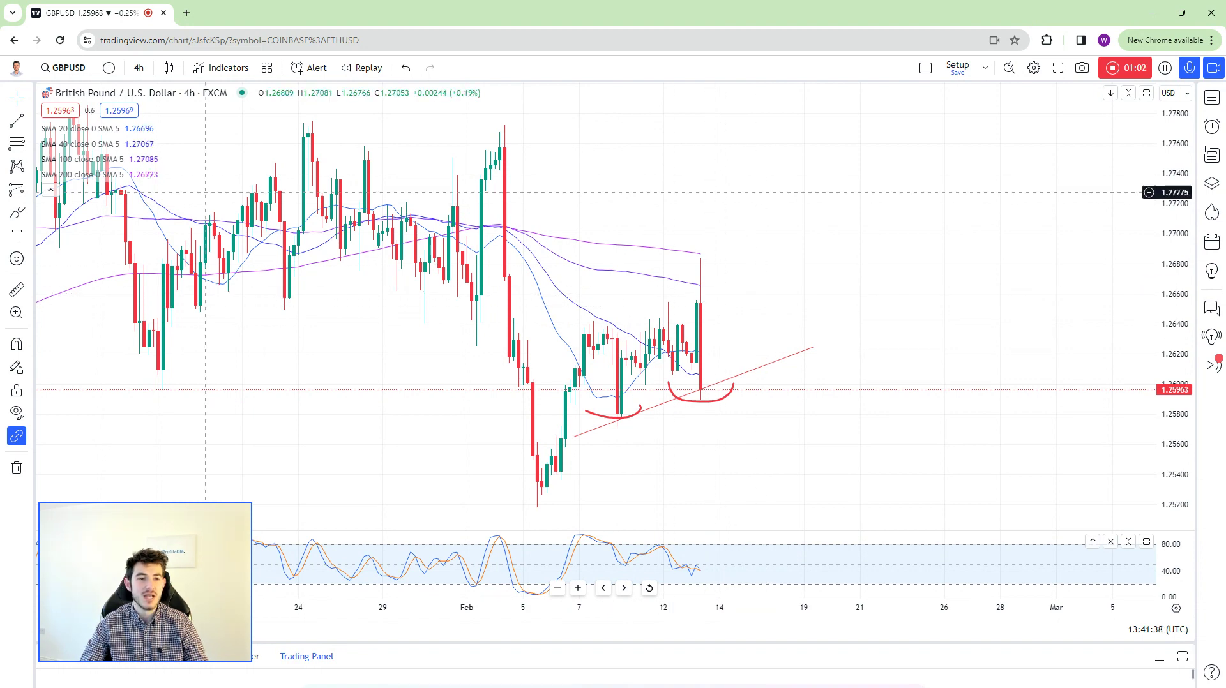
Step: Brush a circle around the latest candle's high and arcs under the mid-January and late-January lows
left_click(16, 212)
left_click_drag(708, 252, 682, 249)
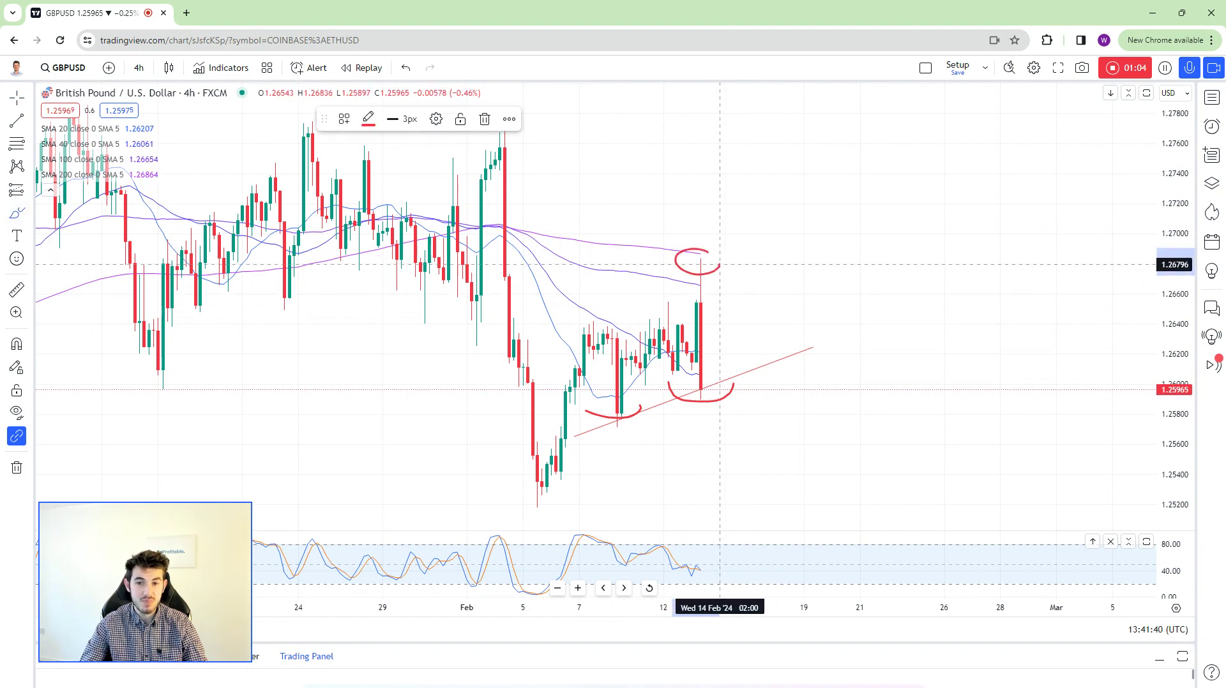
scroll(477, 268, "down", 2)
left_click_drag(484, 292, 539, 279)
left_click_drag(209, 280, 298, 283)
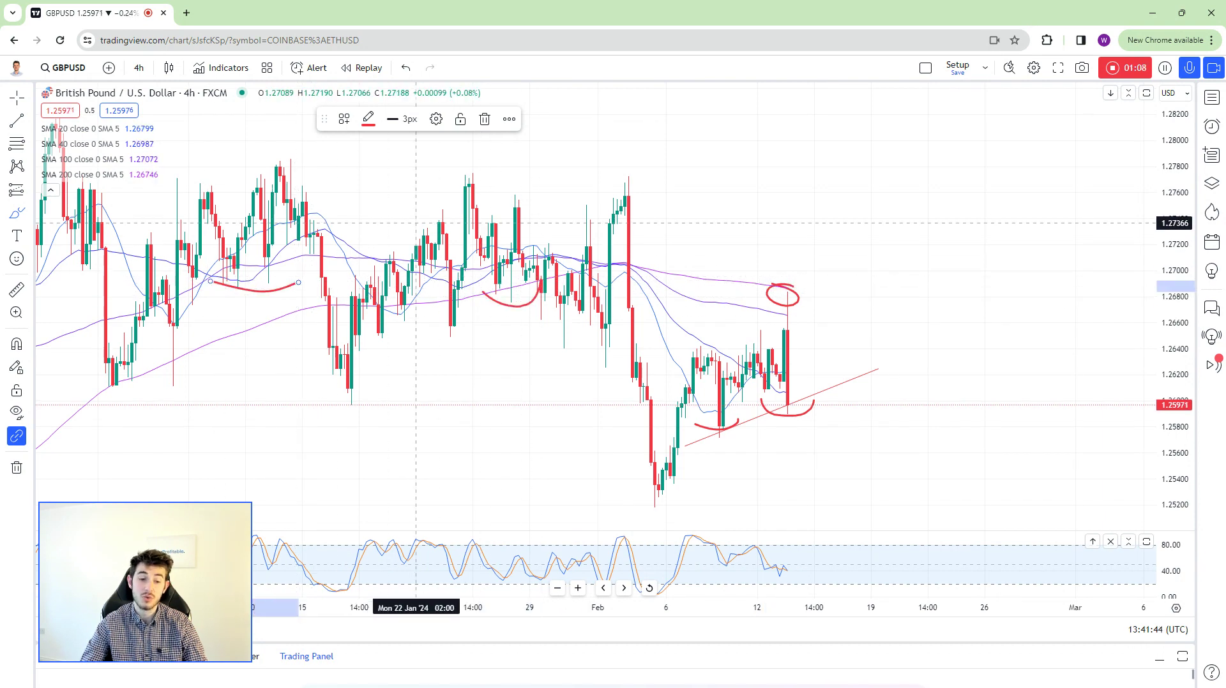
scroll(721, 278, "up", 3)
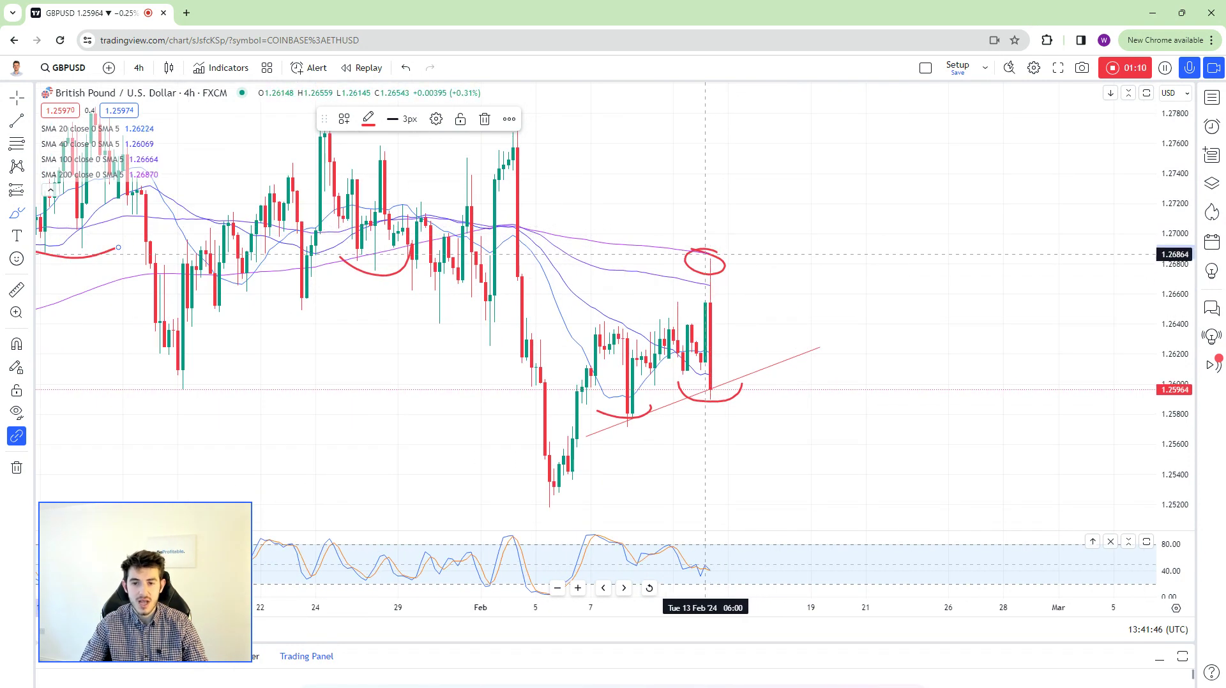
Step: Remove all drawings from the 4-hour chart and switch to the 1-week timeframe
right_click(792, 291)
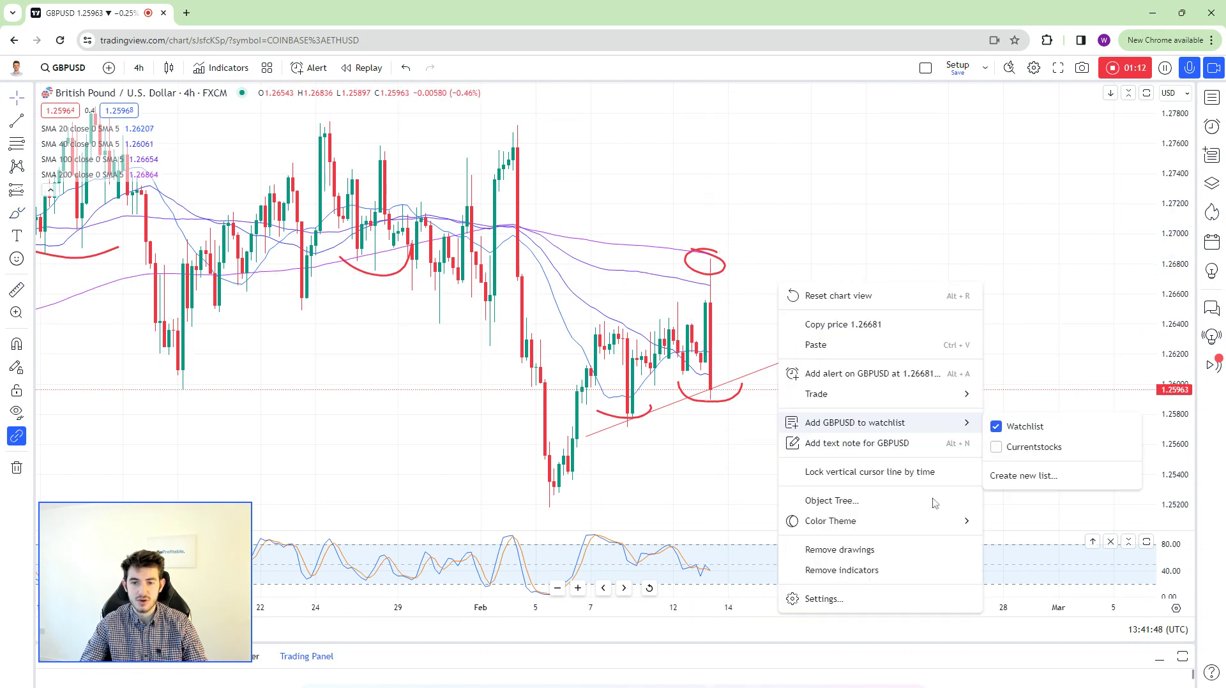
left_click(824, 549)
left_click(139, 67)
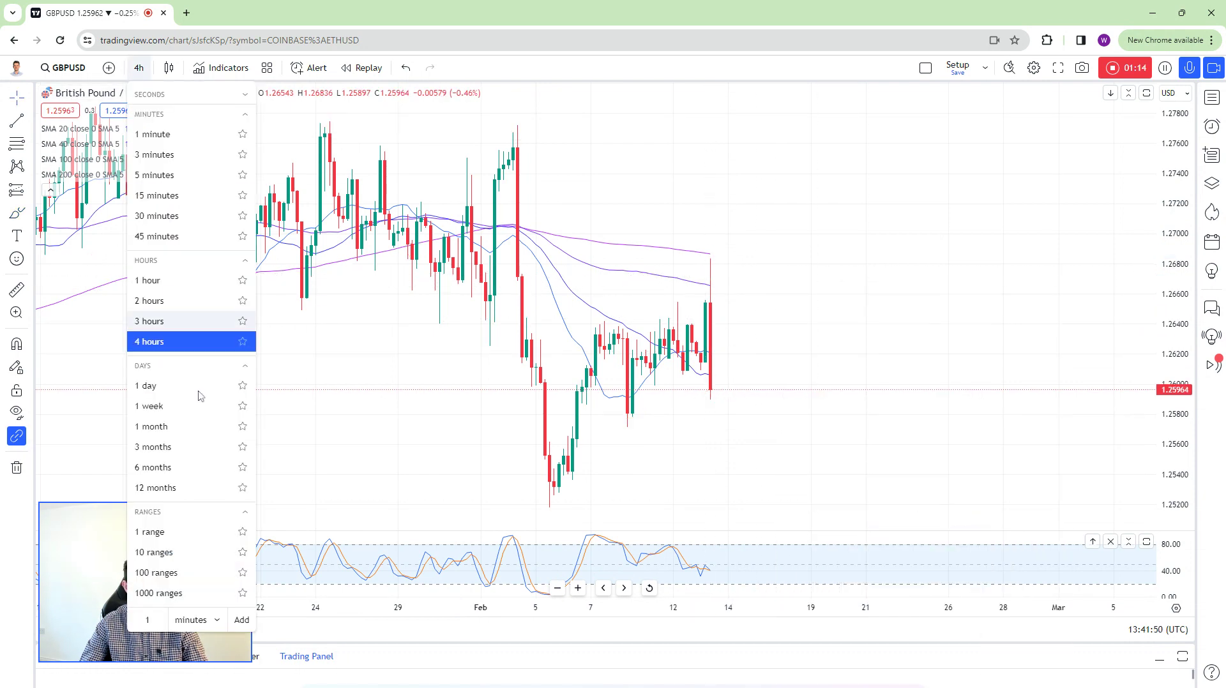
left_click(166, 407)
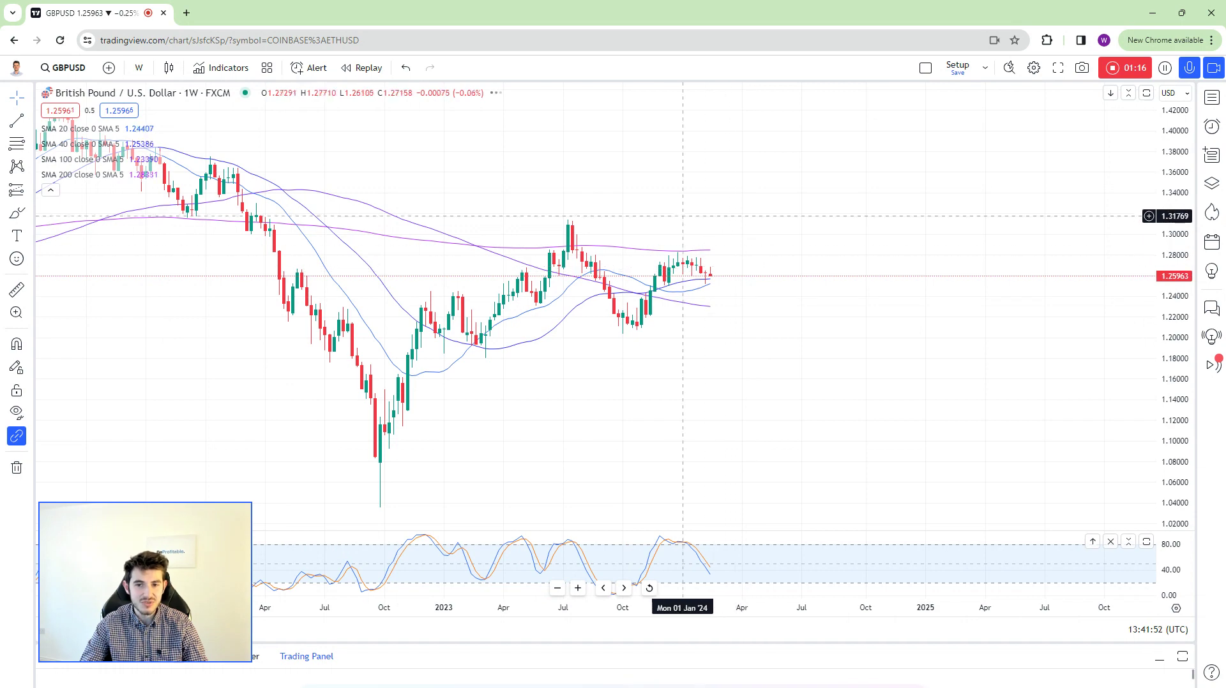
Step: Examine the recent weekly candles against the moving averages, both close up and in the wider price history
left_click_drag(683, 199, 761, 205)
scroll(628, 207, "up", 8)
left_click_drag(567, 217, 941, 237)
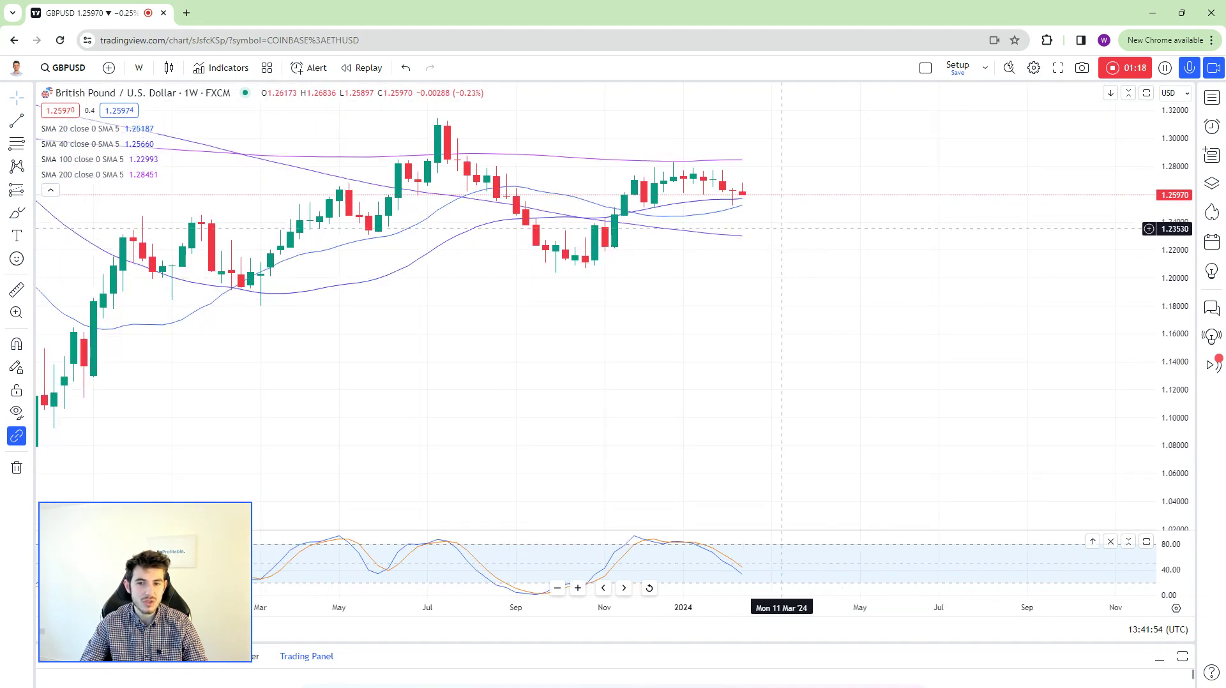
scroll(761, 222, "down", 5)
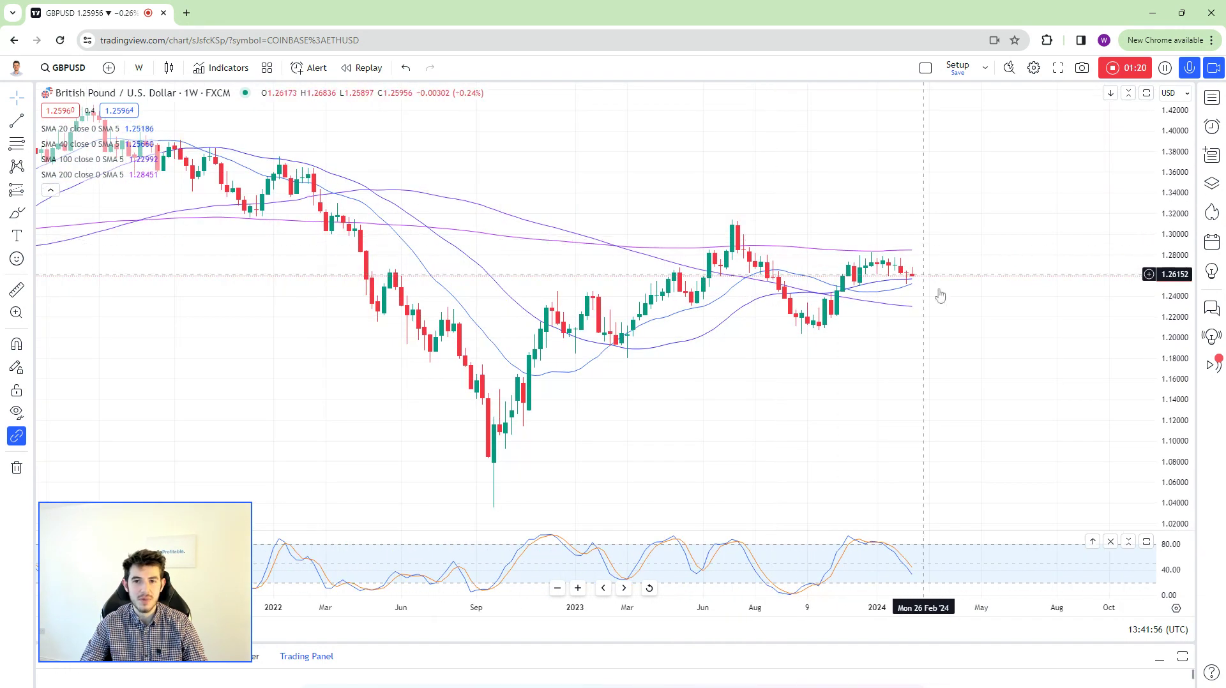
left_click_drag(939, 294, 825, 281)
scroll(791, 266, "up", 6)
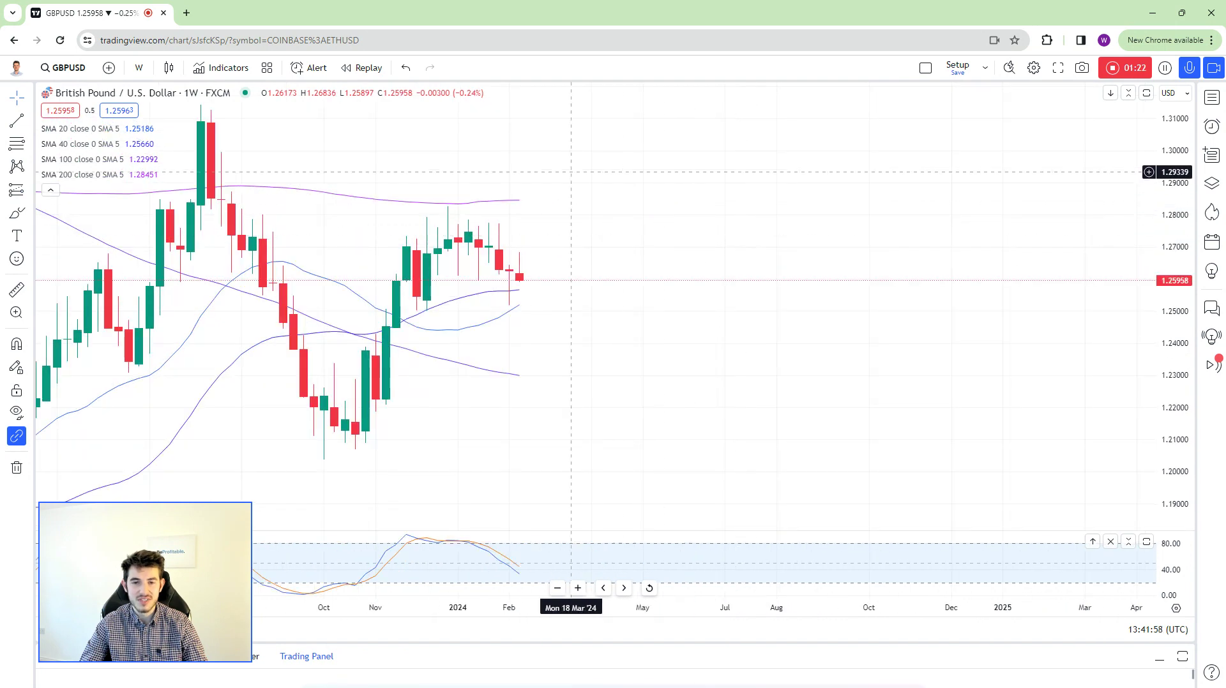
Step: On the 1-day timeframe, brush an arc under the early-February low, a falling path to about 1.2410 and a short rising stroke
left_click(139, 68)
left_click(165, 383)
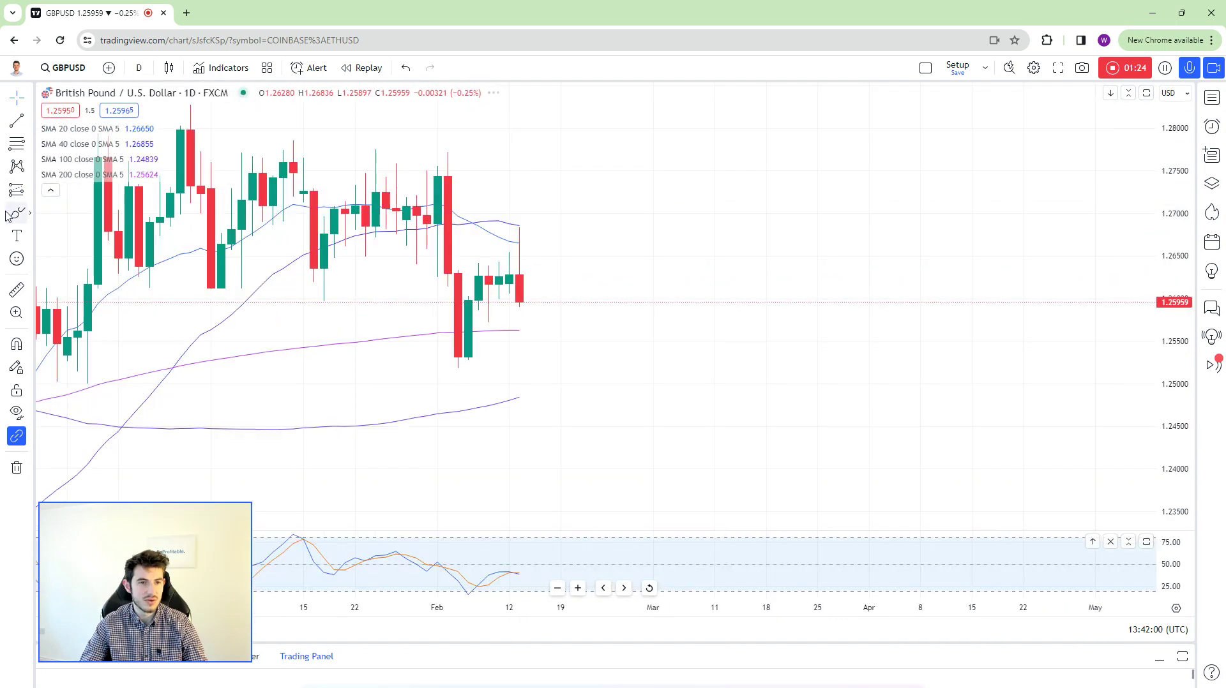
mouse_move(678, 252)
left_mouse_down()
mouse_move(711, 246)
mouse_move(773, 317)
left_mouse_up()
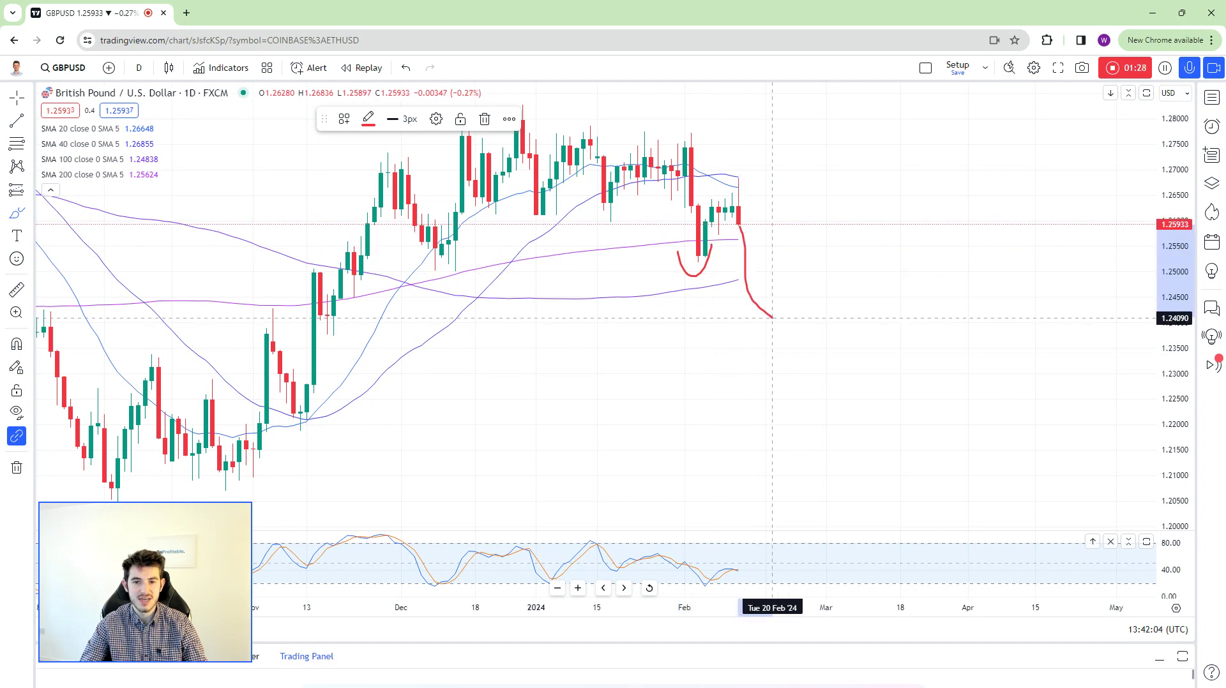
scroll(778, 306, "up", 3)
left_click_drag(601, 259, 626, 242)
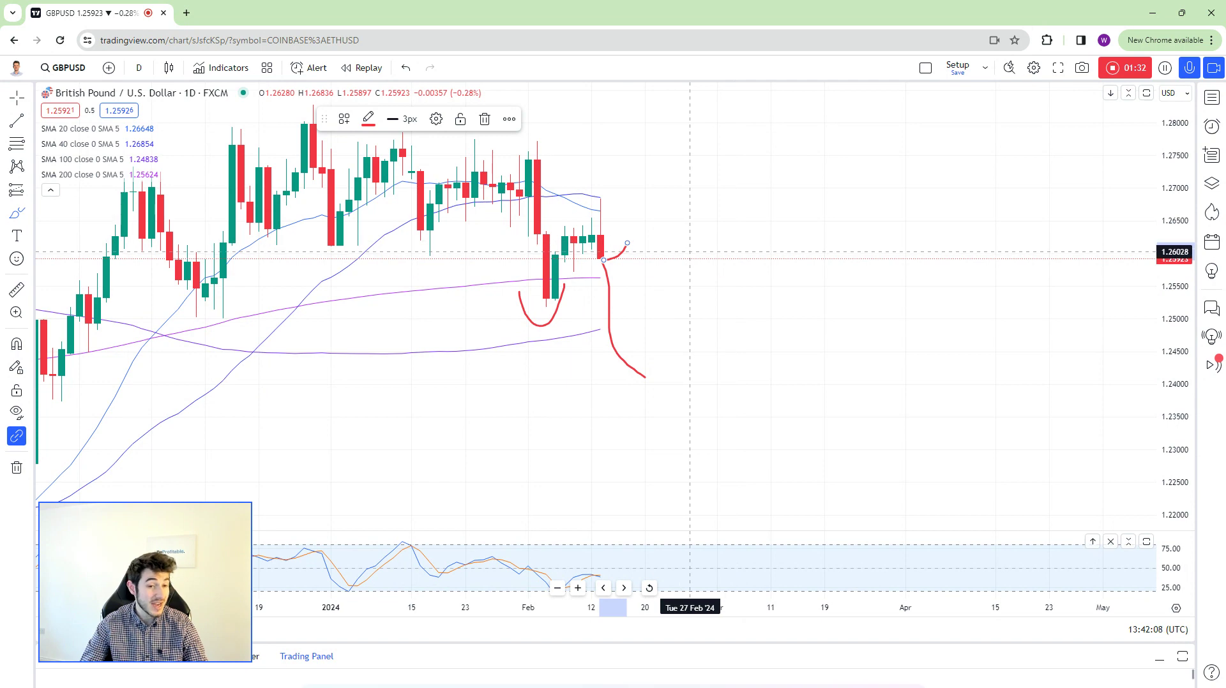
Step: Remove all drawings from the daily chart and switch back to the 1-week timeframe
scroll(617, 248, "down", 3)
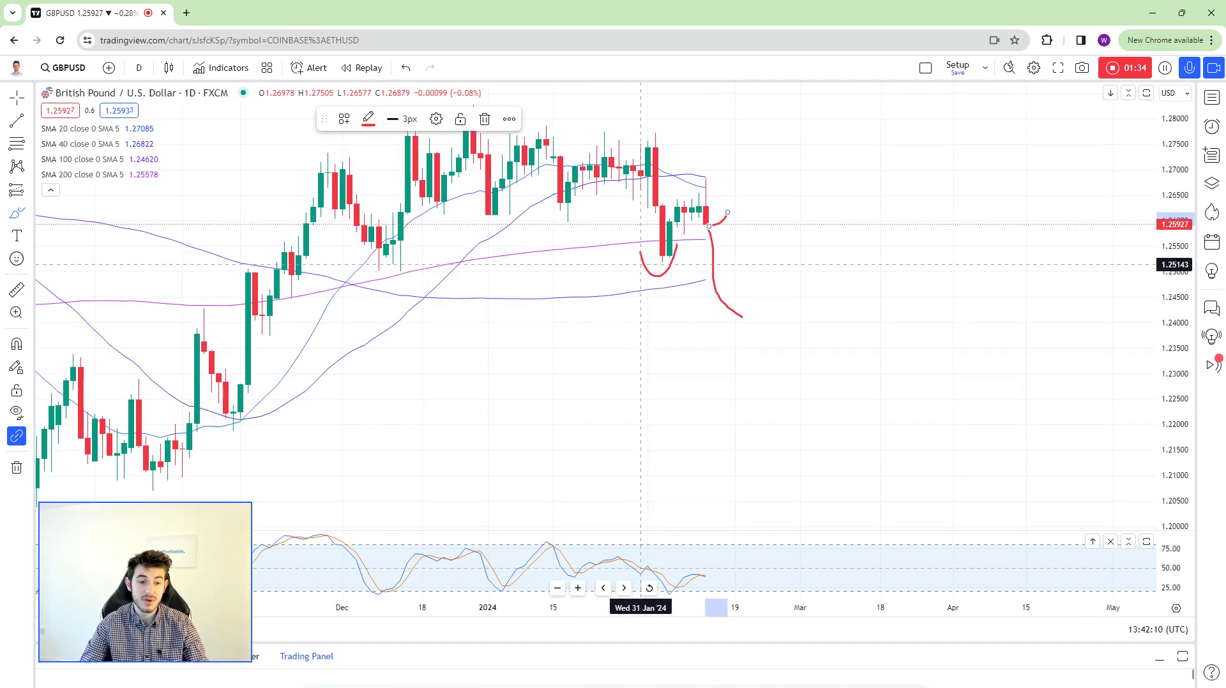
left_click_drag(655, 268, 741, 288)
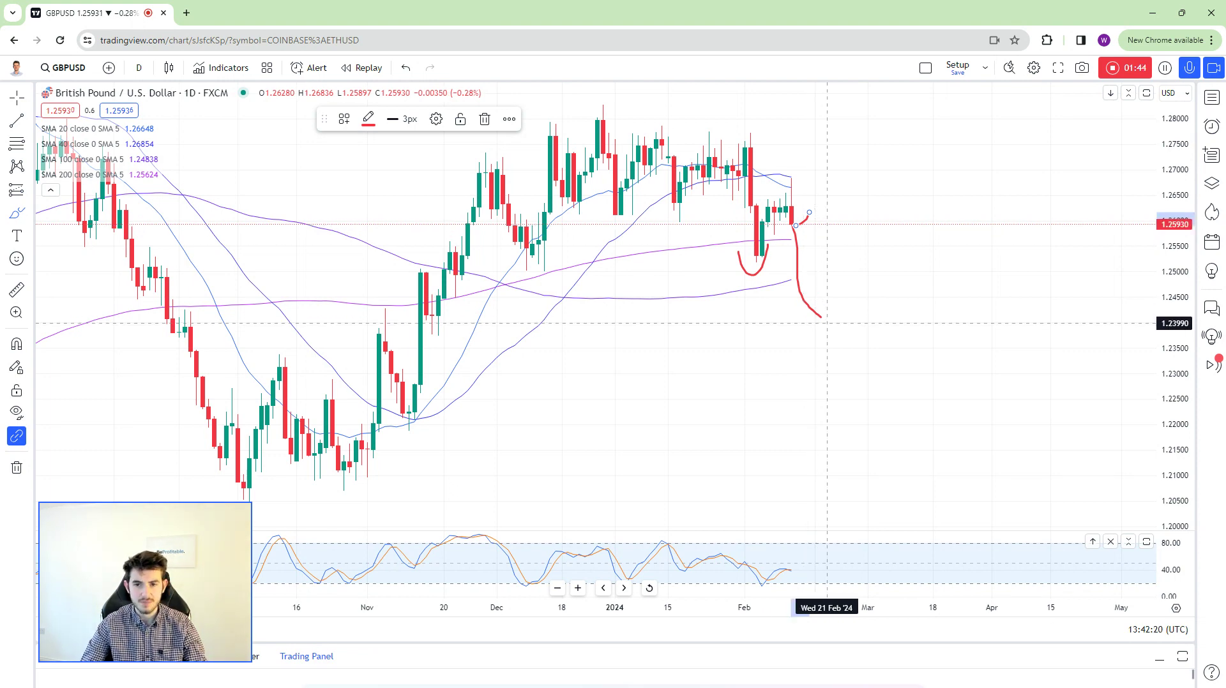
scroll(838, 305, "down", 6)
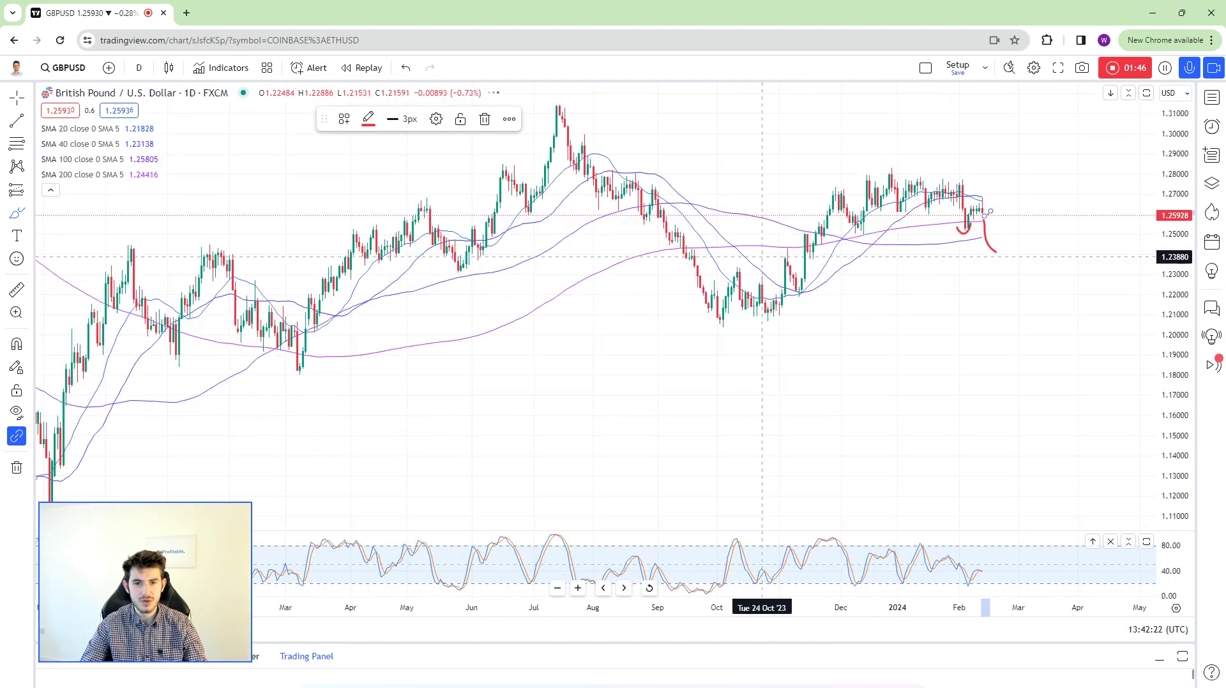
right_click(774, 203)
left_click(868, 454)
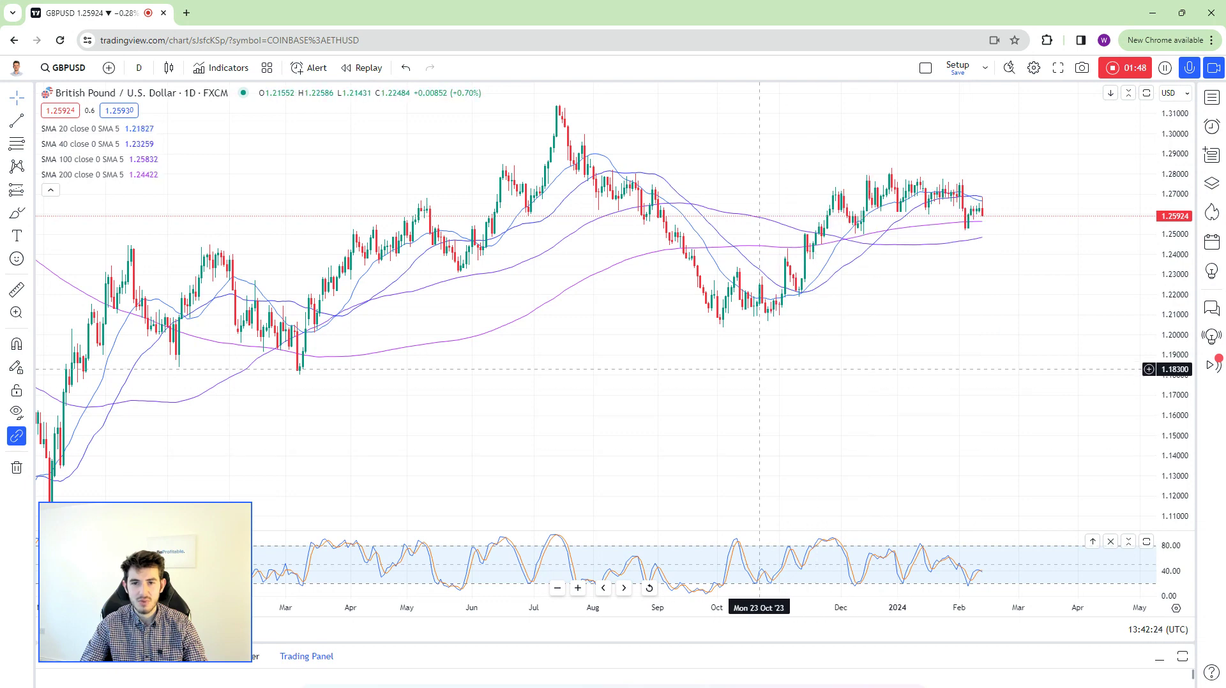
left_click(139, 68)
left_click(153, 403)
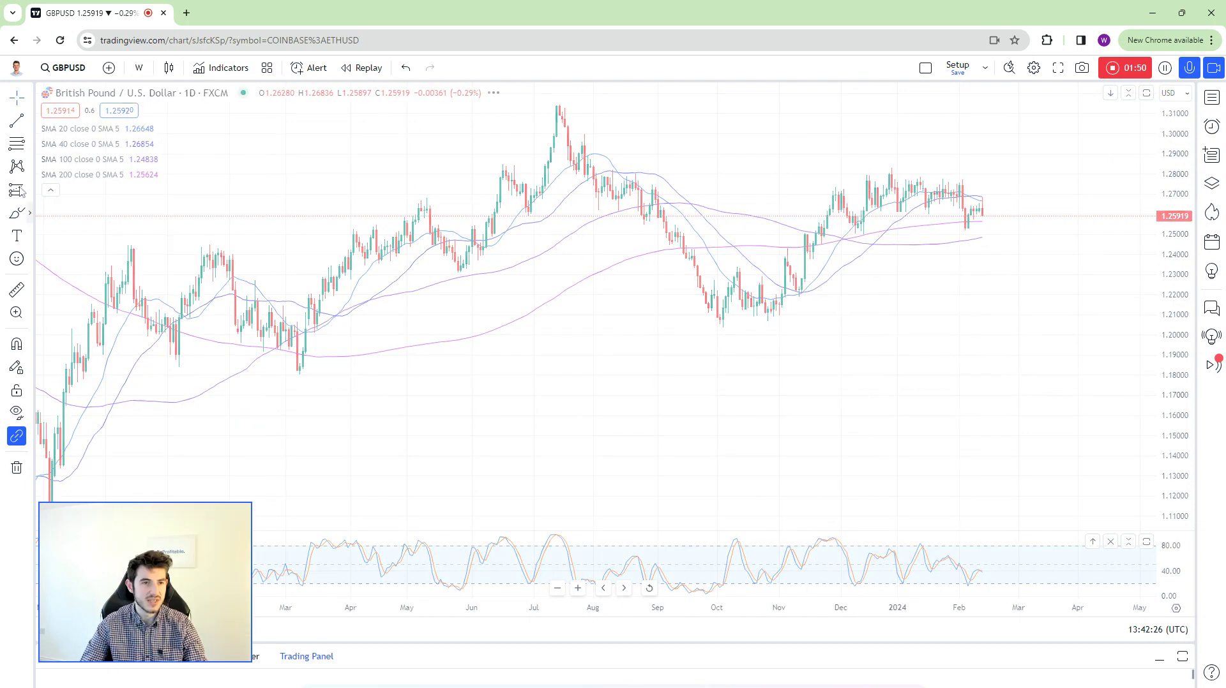
Step: Place a horizontal line along the late-2023 lows at about 1.212 on the weekly chart
left_click(30, 117)
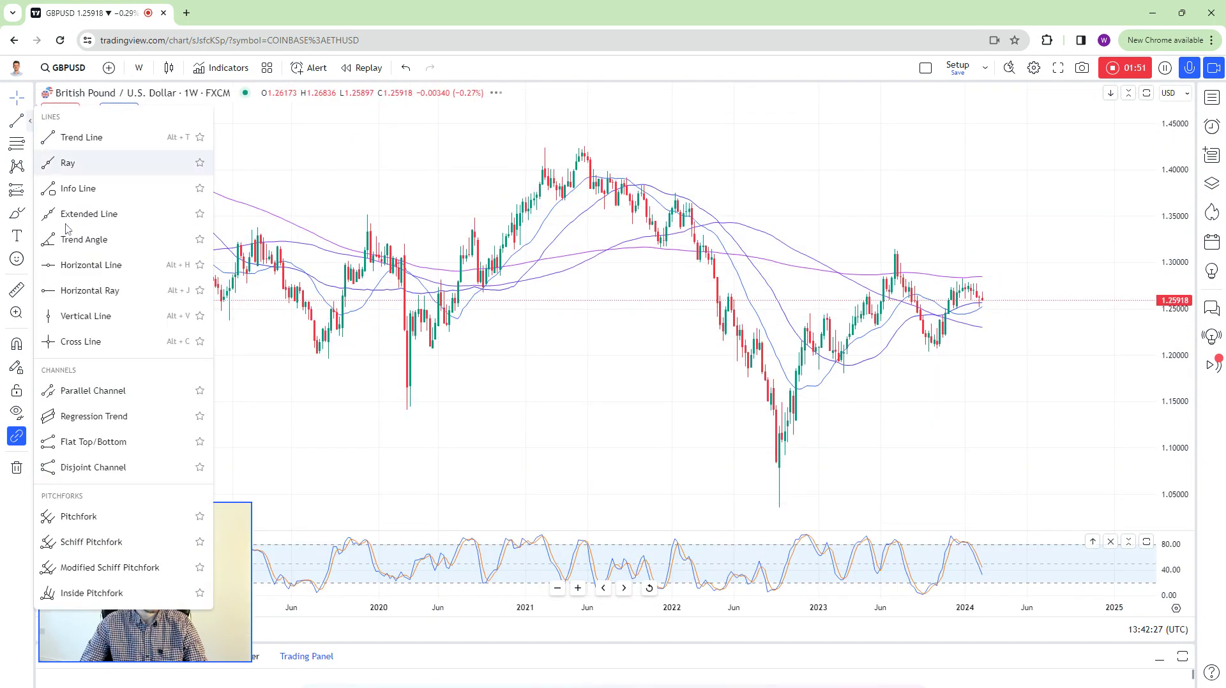
left_click(83, 262)
scroll(894, 306, "up", 5)
left_click(876, 326)
left_click_drag(880, 350, 788, 353)
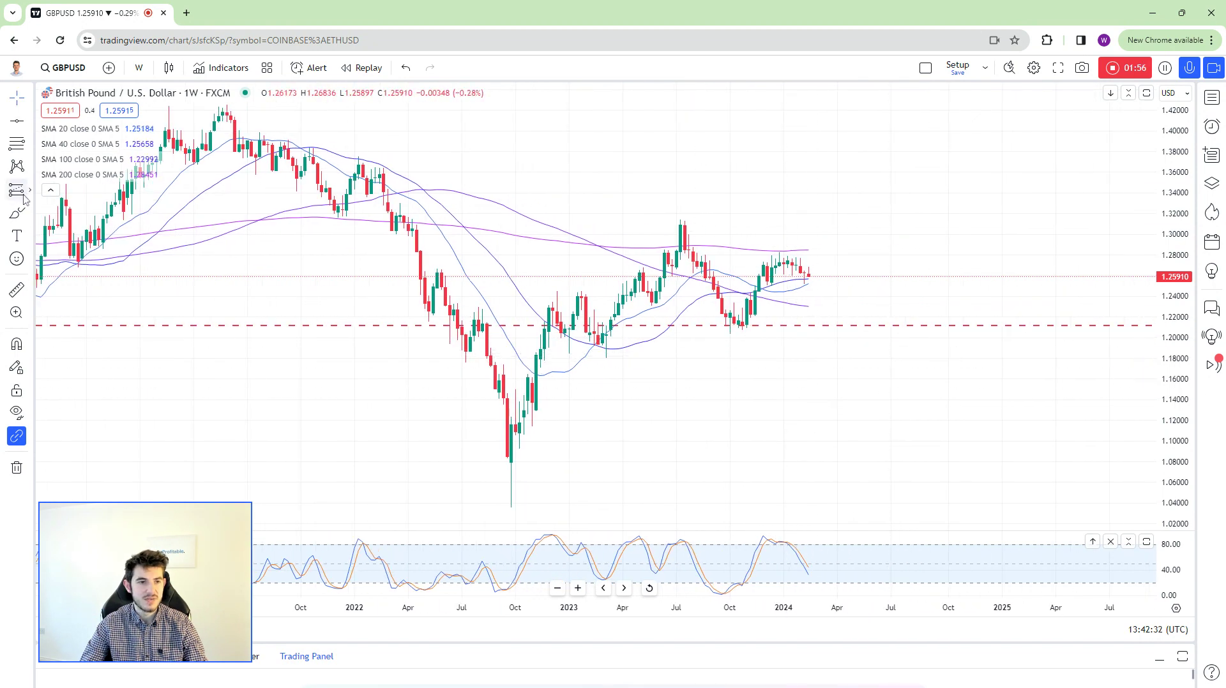
Step: Place a second horizontal line along the recent weekly highs at about 1.278
left_click(17, 125)
left_click(802, 227)
left_click_drag(706, 239, 609, 253)
left_click(640, 332)
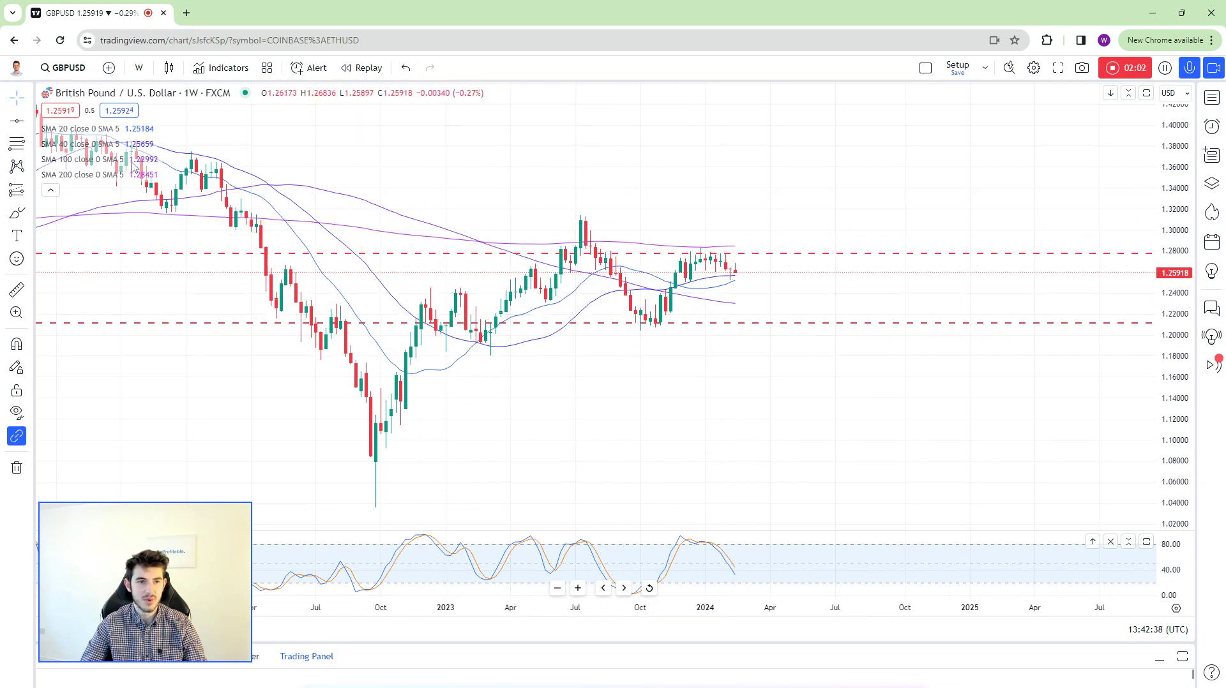
Step: Brush a circle on the lower horizontal line ahead of price, a falling path into it, and arcs at the late-2023 and early-2023 lows
left_click(17, 217)
mouse_move(776, 316)
left_mouse_down()
mouse_move(736, 319)
mouse_move(780, 320)
left_mouse_up()
left_click_drag(736, 272, 756, 313)
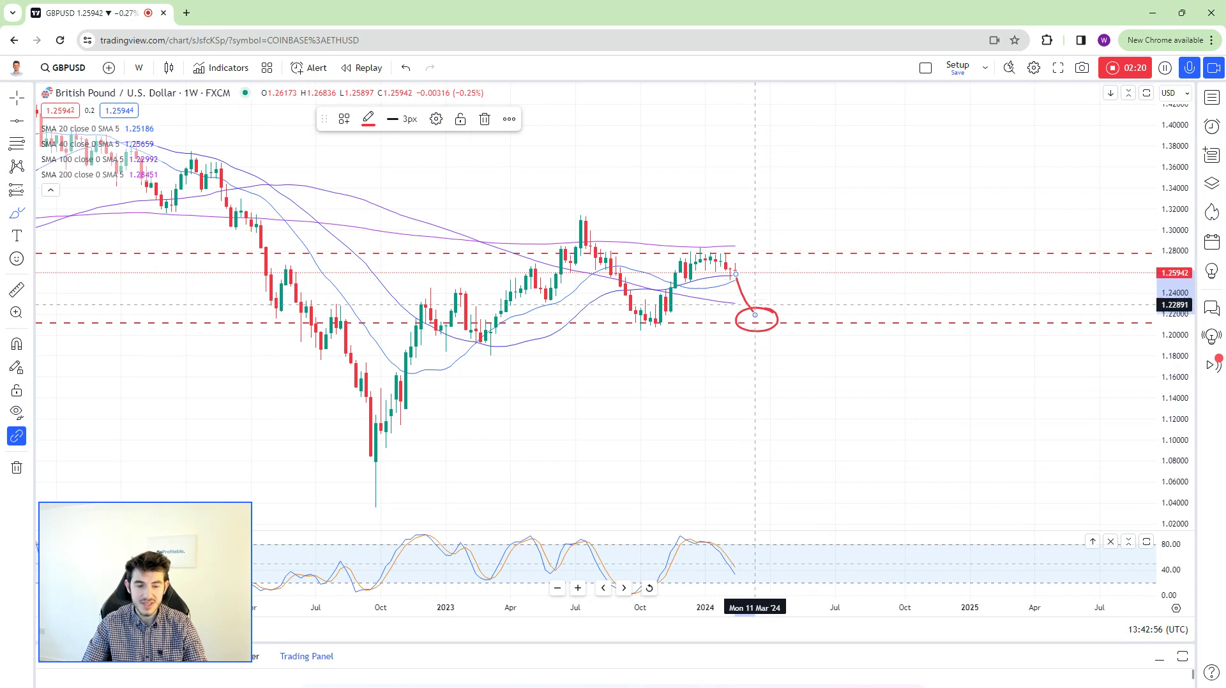
left_click_drag(623, 325, 681, 308)
left_click_drag(466, 328, 506, 326)
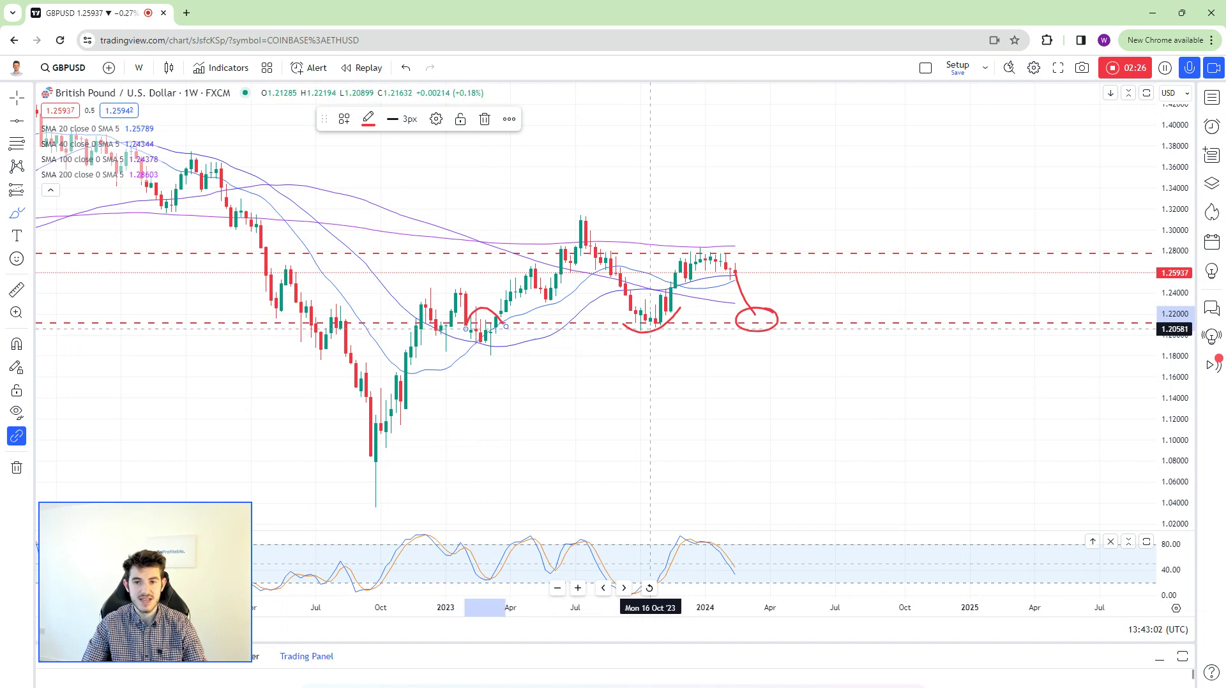
Step: Remove all drawings from the weekly chart and switch to the 4-hour timeframe
scroll(650, 329, "up", 3)
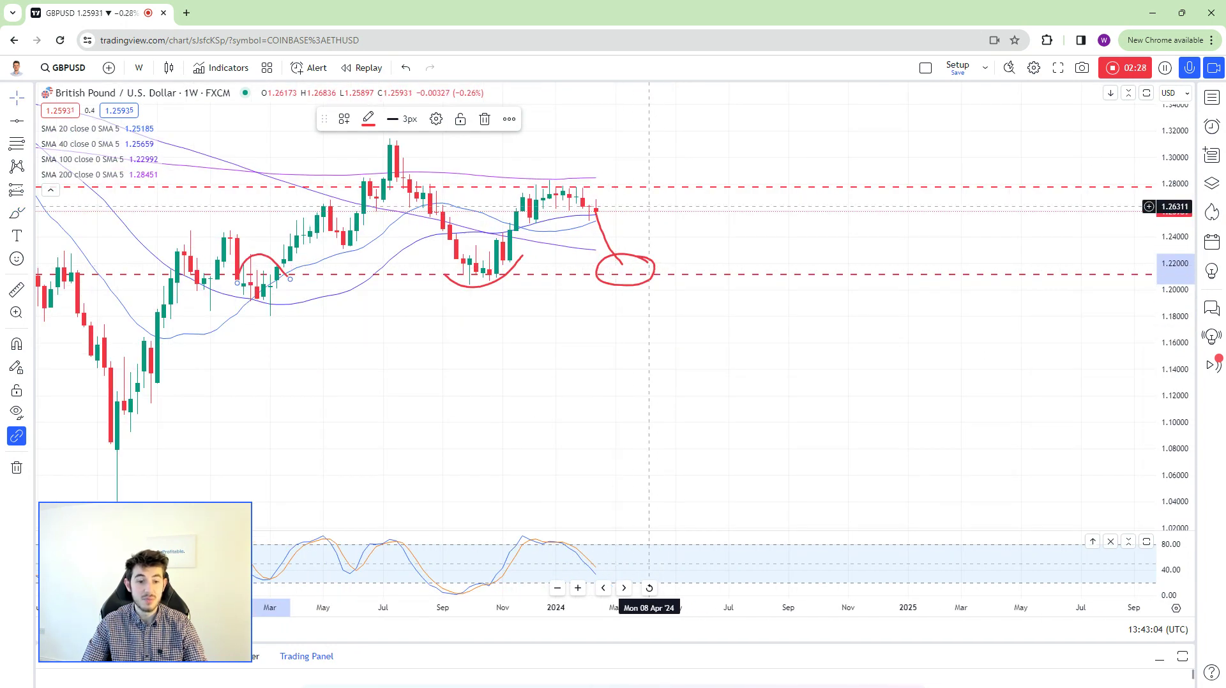
right_click(649, 207)
left_click(737, 471)
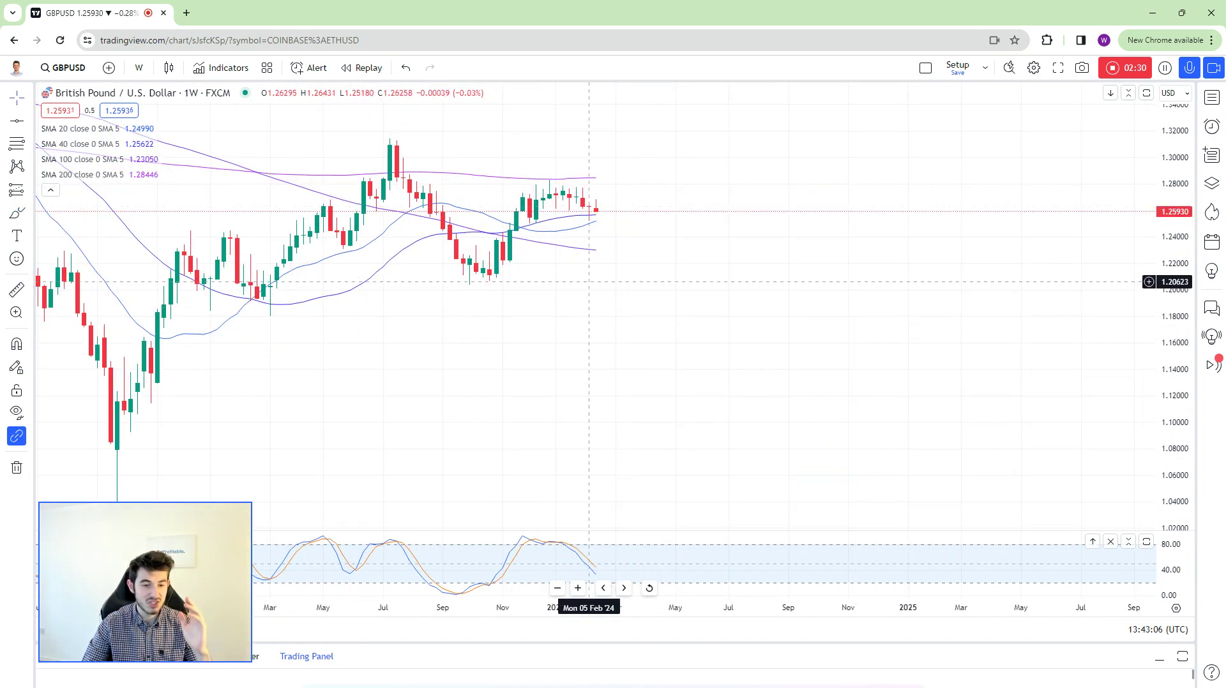
scroll(589, 281, "down", 1)
left_click(138, 67)
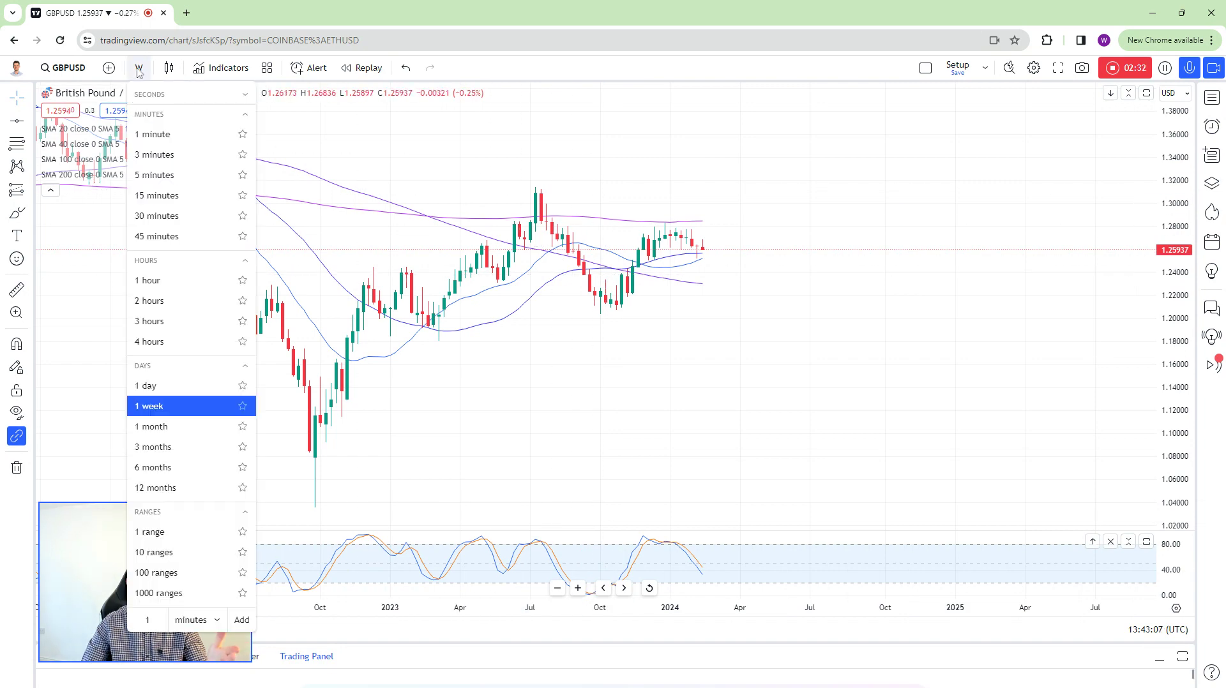
left_click(198, 350)
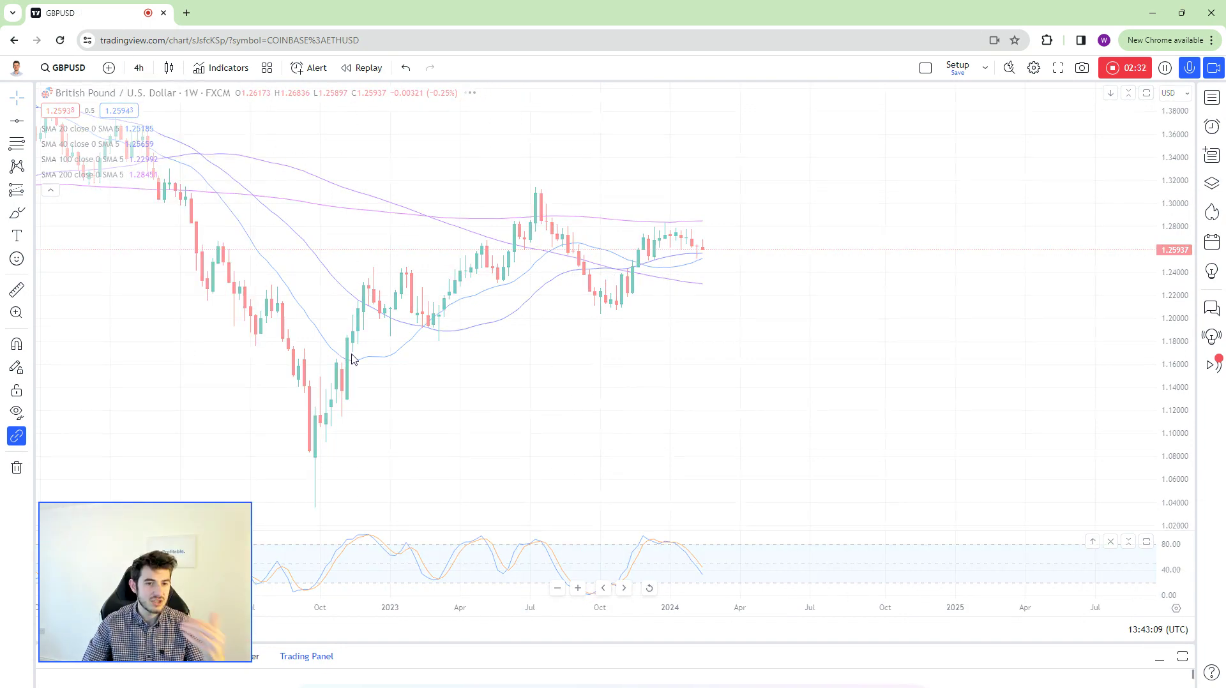
Step: On the 4-hour chart, brush an arc under the latest low and a rising path ending in a loop at about 1.263
left_click(16, 216)
left_click_drag(670, 390, 723, 395)
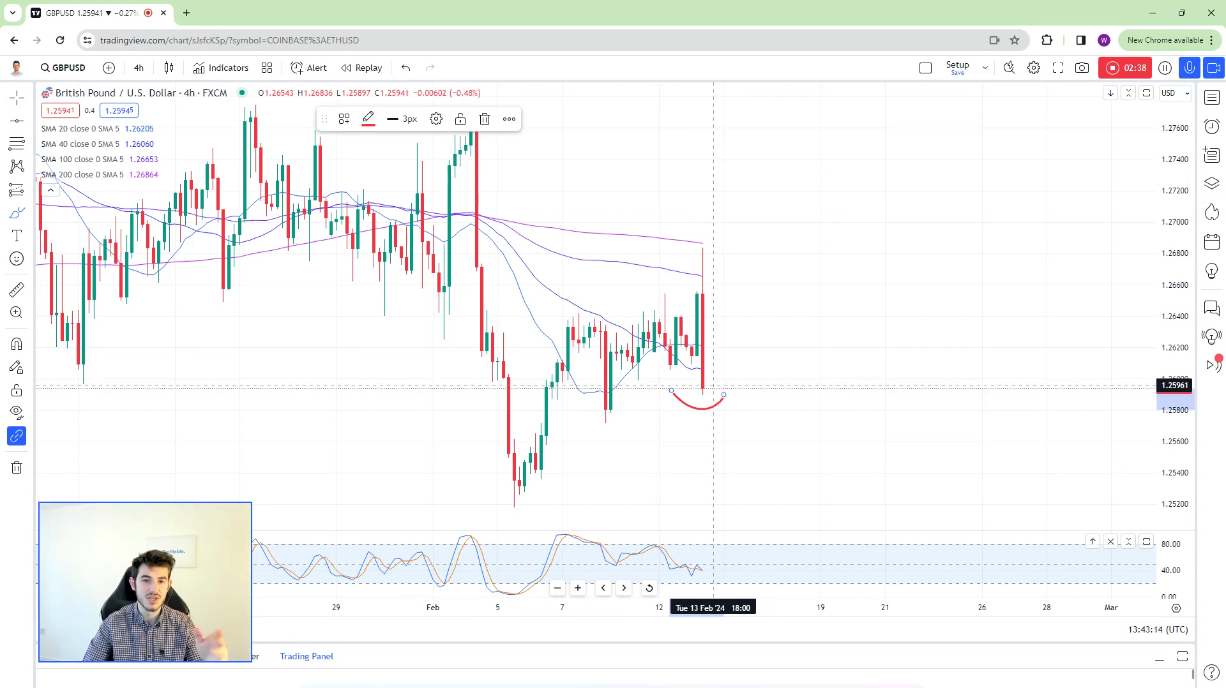
mouse_move(711, 385)
left_mouse_down()
mouse_move(741, 330)
mouse_move(724, 335)
mouse_move(765, 342)
mouse_move(729, 316)
left_mouse_up()
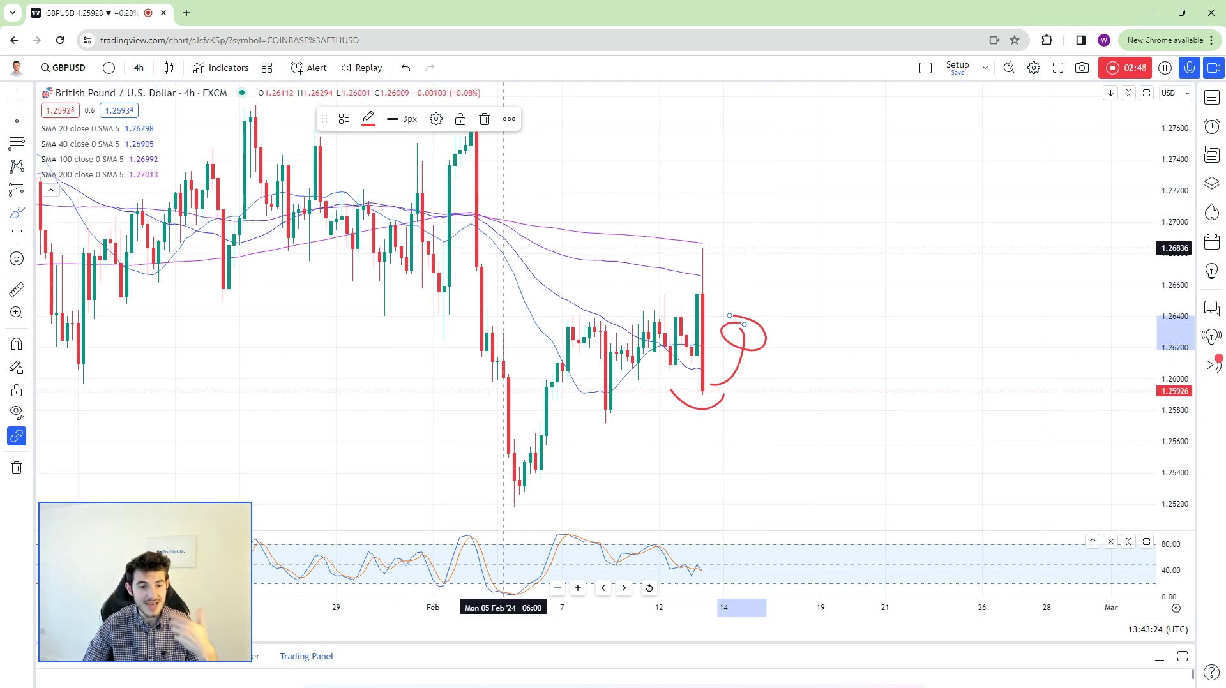
Step: Switch back to the 1-week timeframe and remove all drawings
left_click(139, 69)
left_click(137, 412)
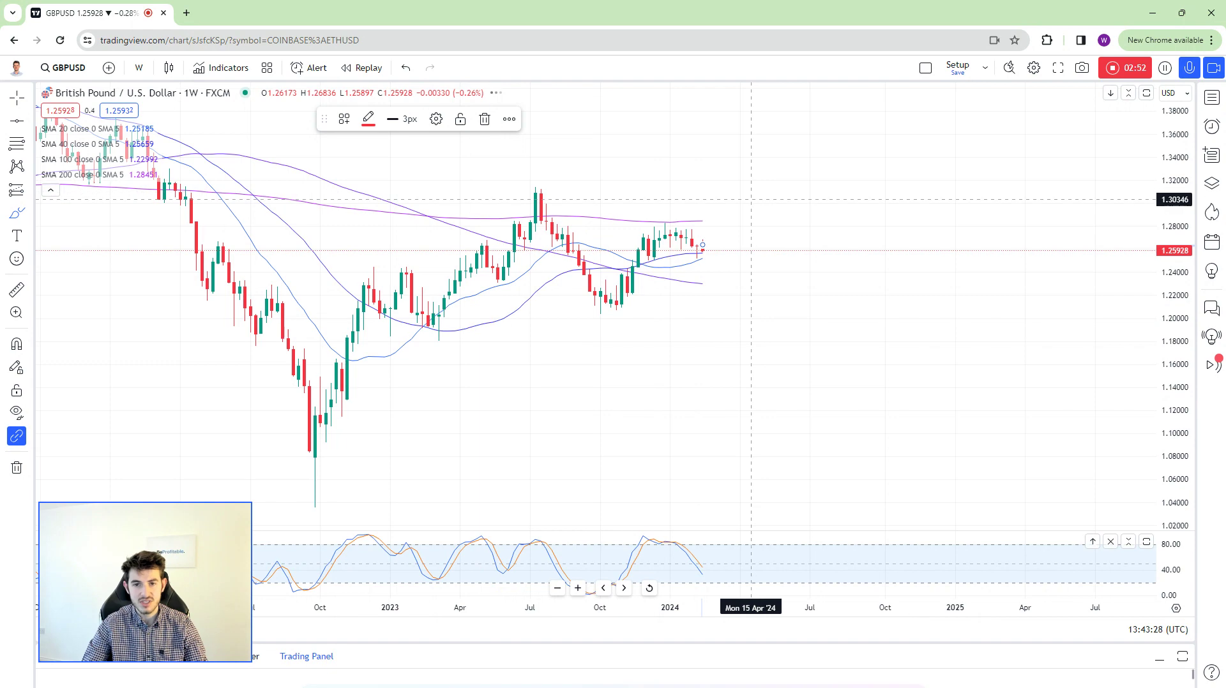
right_click(769, 358)
left_click(810, 493)
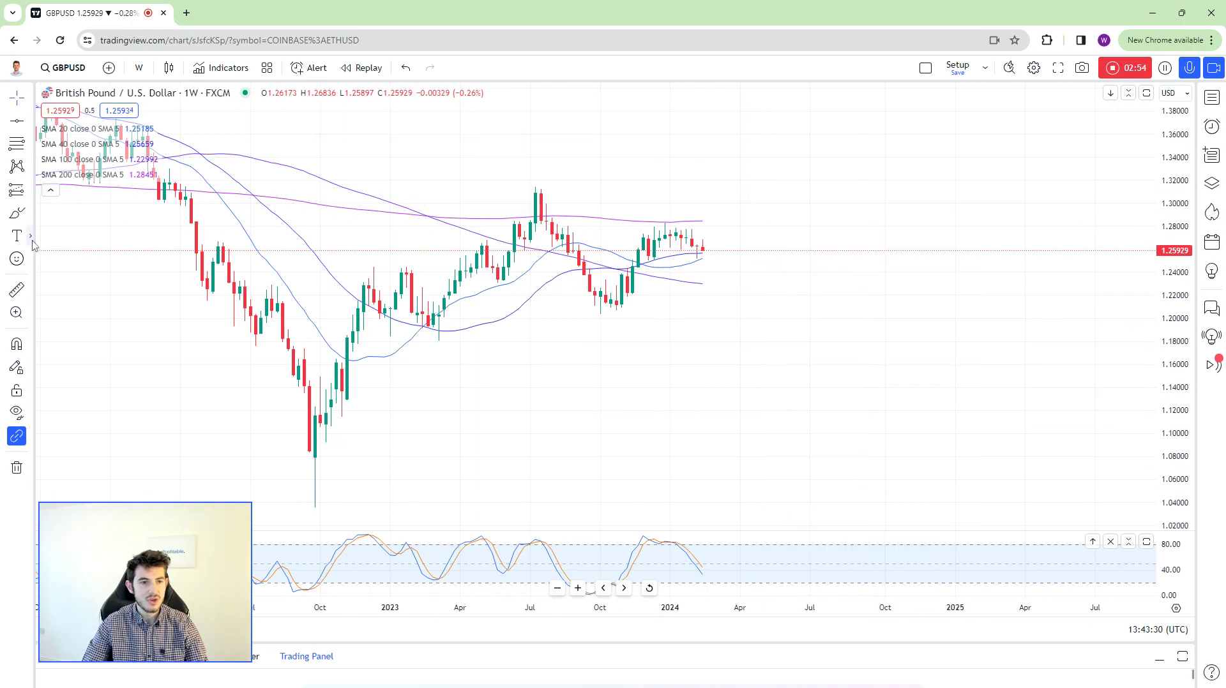
Step: Brush arcs under the late-2022, early-2023 and late-2023 swing lows, and over the successive swing highs up to mid-2023
left_click_drag(401, 328, 460, 336)
mouse_move(579, 309)
left_mouse_down()
mouse_move(638, 319)
mouse_move(643, 308)
left_mouse_up()
scroll(606, 325, "down", 2)
left_click_drag(444, 439, 510, 452)
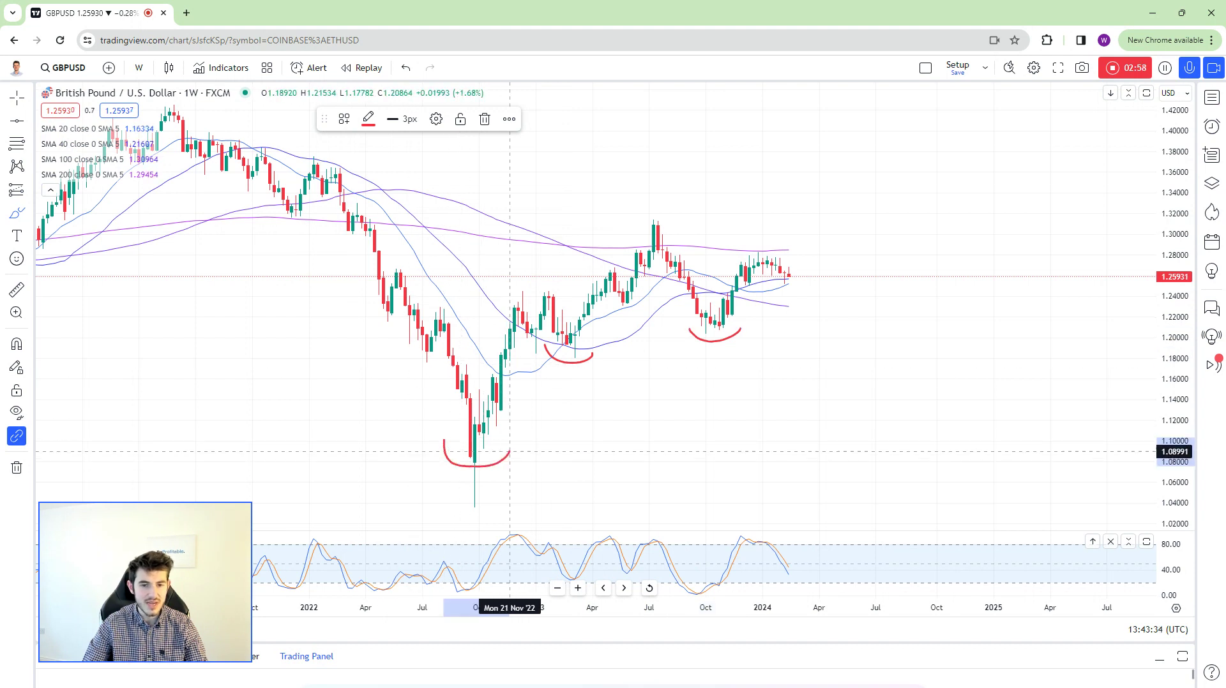
mouse_move(494, 305)
left_mouse_down()
mouse_move(518, 288)
mouse_move(565, 300)
mouse_move(675, 221)
left_mouse_up()
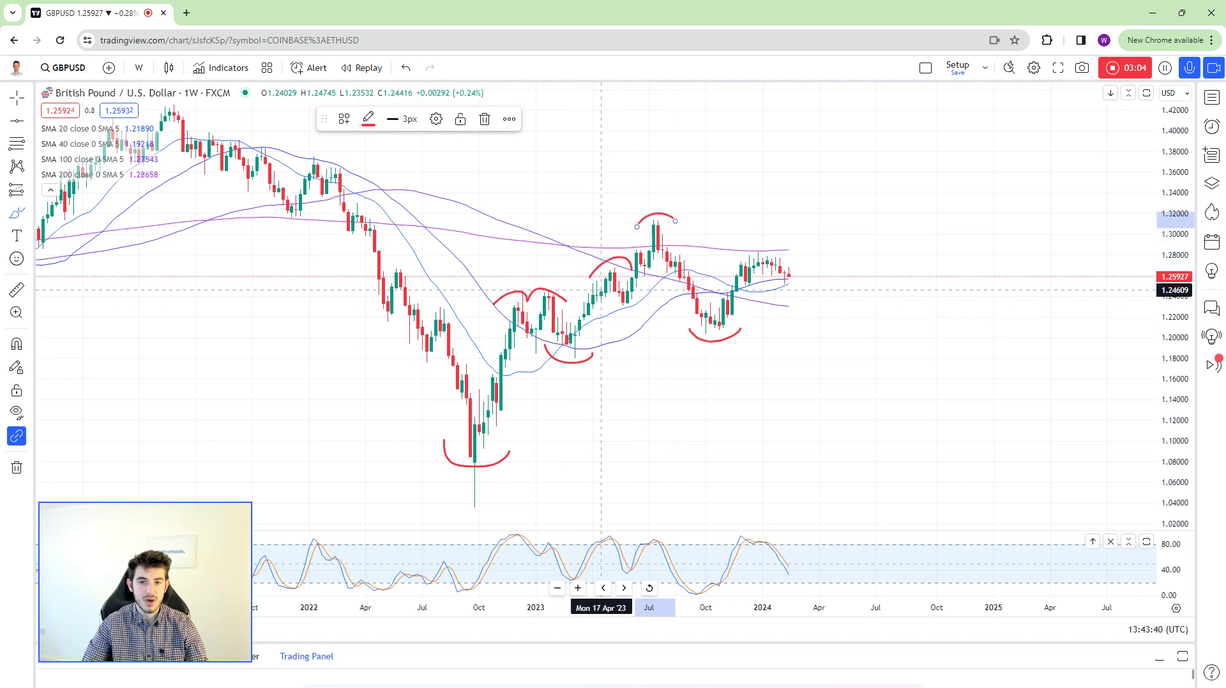
Step: Brush a short mark at about 1.22 ahead of price and draw a rising trend line under the 2023 lows, from about 1.17 to 1.24
scroll(696, 288, "up", 2)
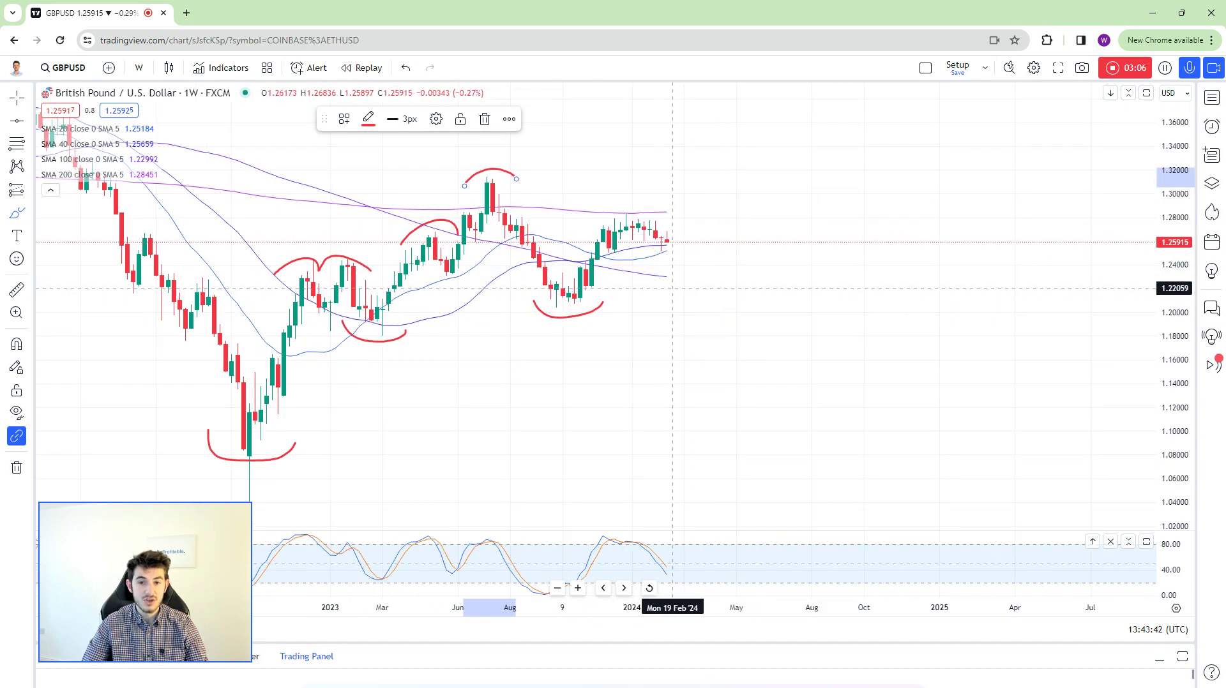
left_click_drag(713, 296, 724, 295)
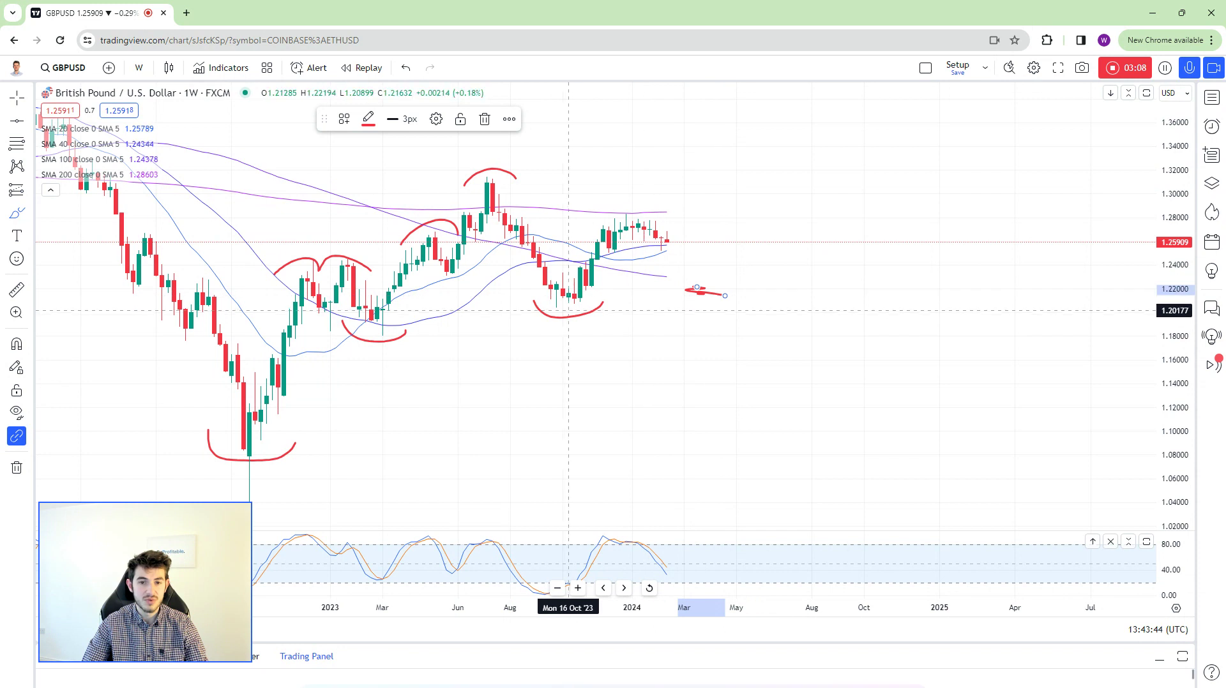
left_click(29, 121)
left_click(58, 133)
left_click(301, 348)
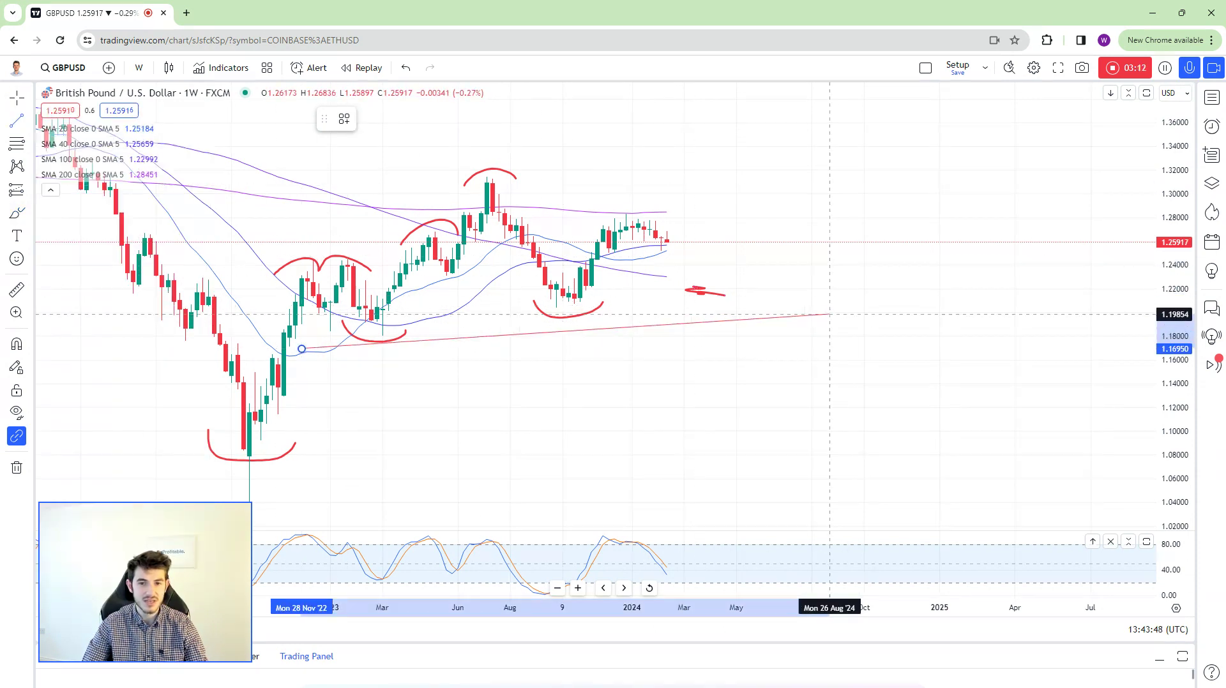
left_click(824, 263)
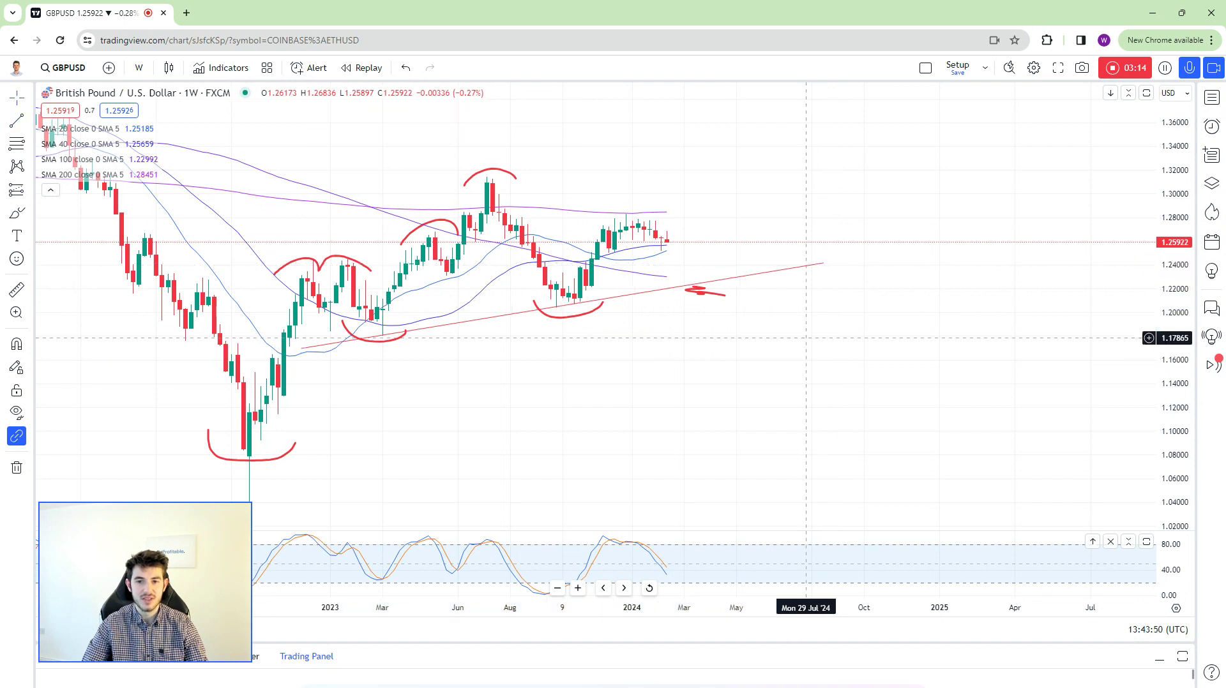
Step: Brush circles on the trend line and at about 1.277 and 1.316, linked by a rising price path
left_click(16, 213)
mouse_move(705, 280)
left_mouse_down()
mouse_move(672, 275)
mouse_move(709, 265)
mouse_move(746, 214)
mouse_move(720, 228)
mouse_move(760, 221)
left_mouse_up()
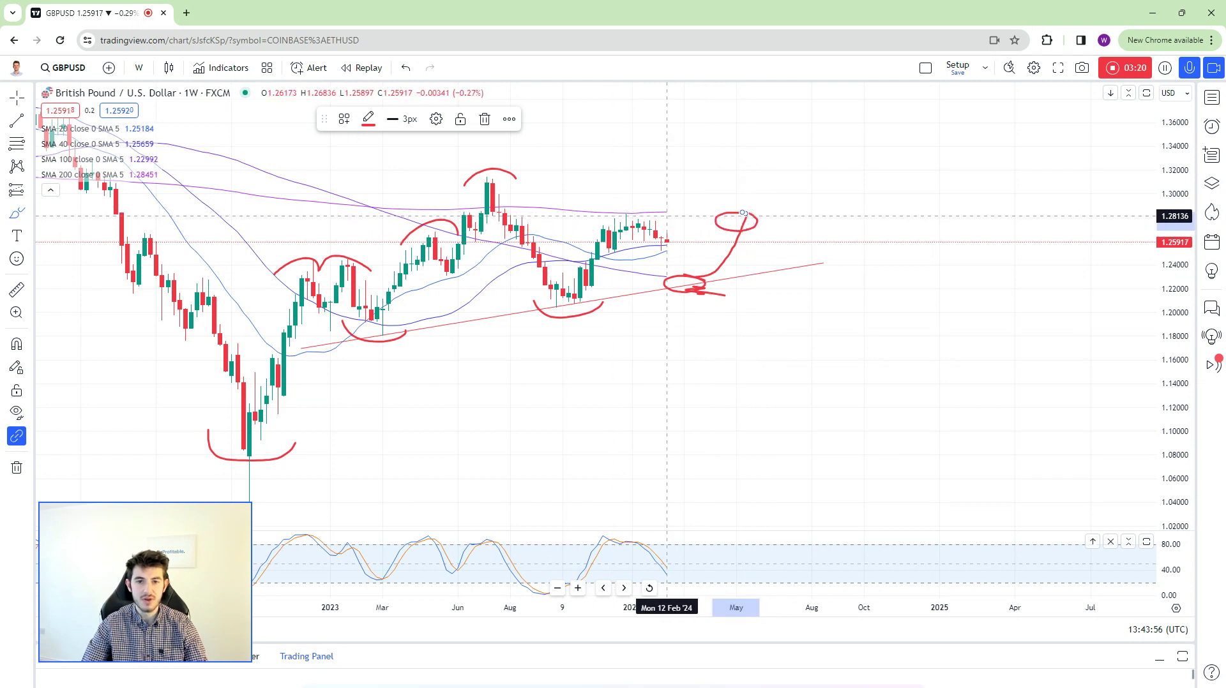
mouse_move(761, 166)
left_mouse_down()
mouse_move(750, 172)
mouse_move(765, 165)
left_mouse_up()
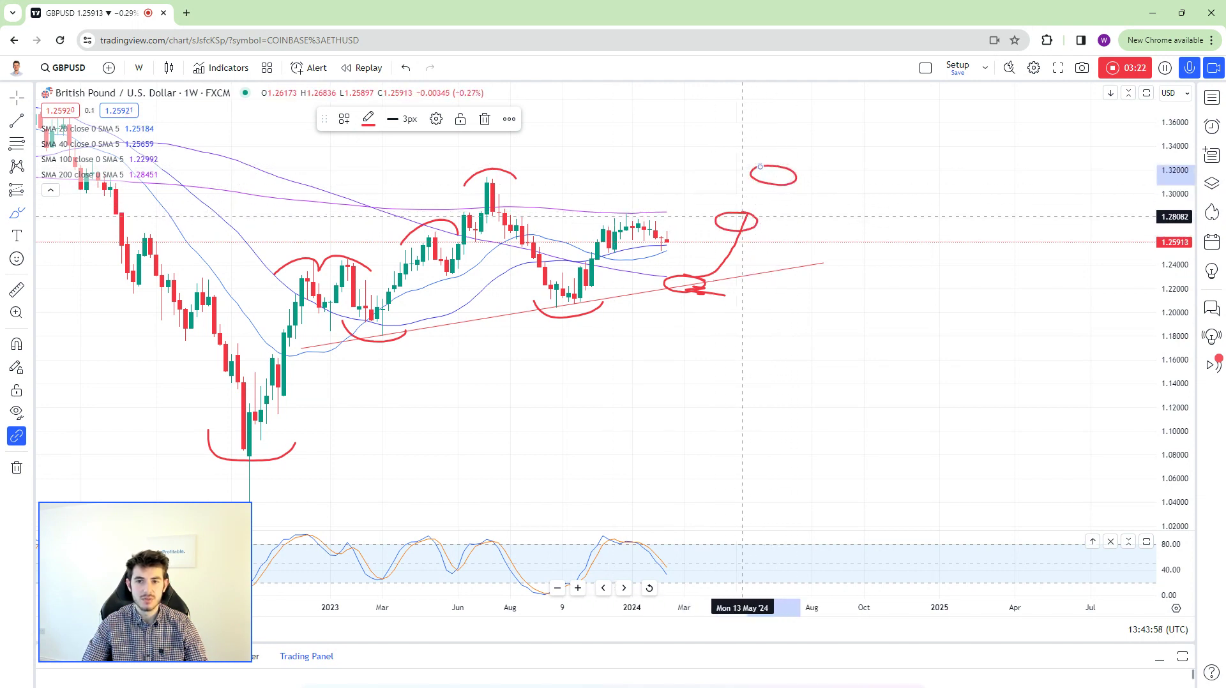
left_click_drag(745, 219, 771, 176)
Step: Remove all drawings from the marked-up weekly chart
right_click(864, 244)
right_click(854, 274)
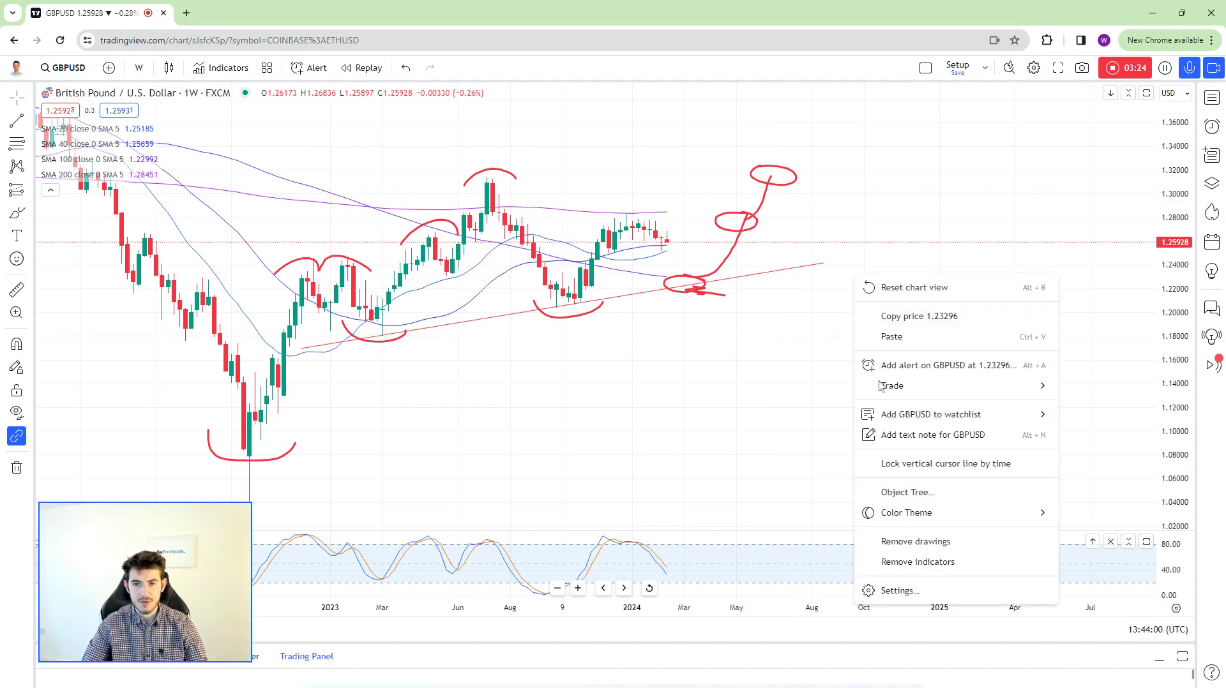